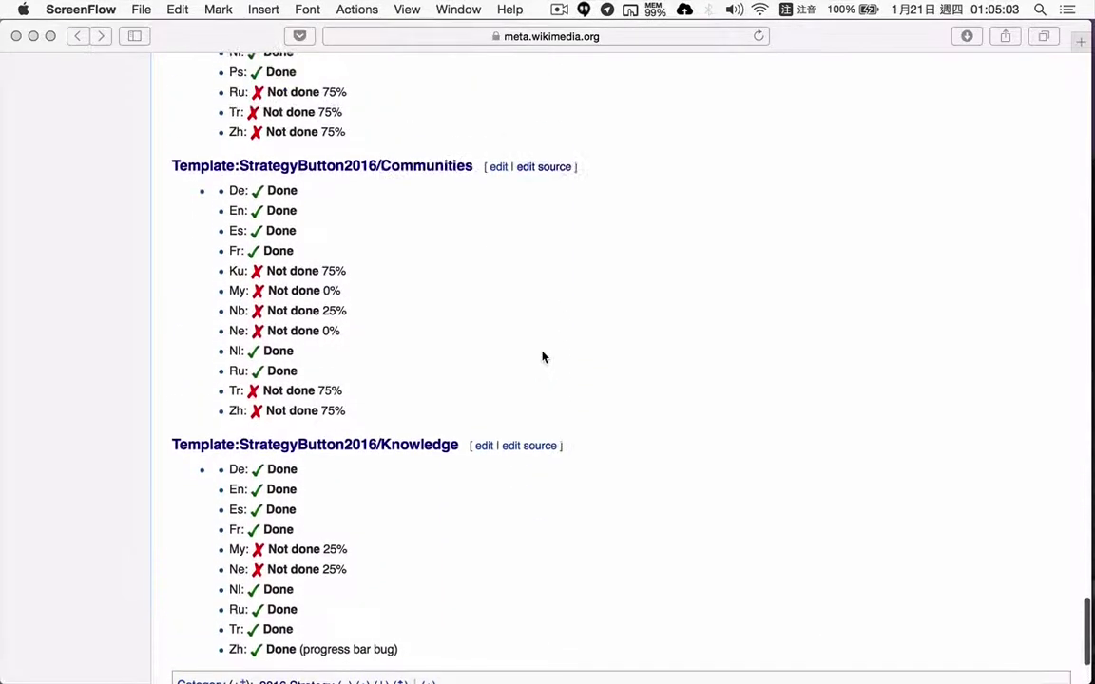
scroll(543, 356, "up", 1)
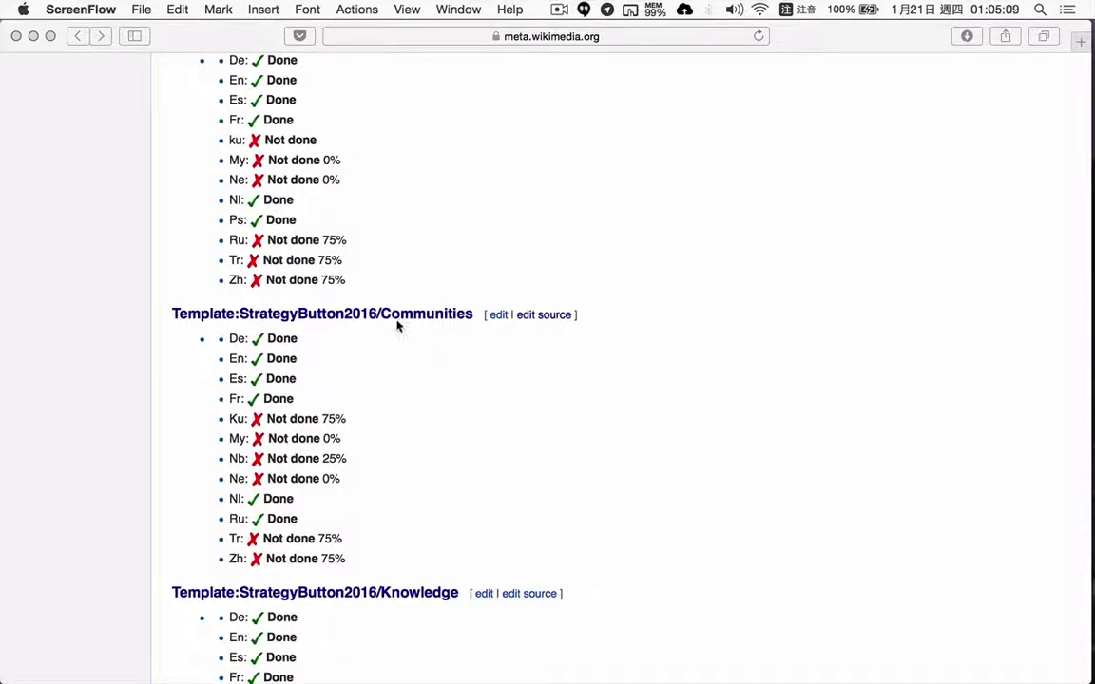
Scroll the status list and highlight the Zh status line under Communities.
scroll(491, 446, "down", 1)
scroll(491, 445, "down", 3)
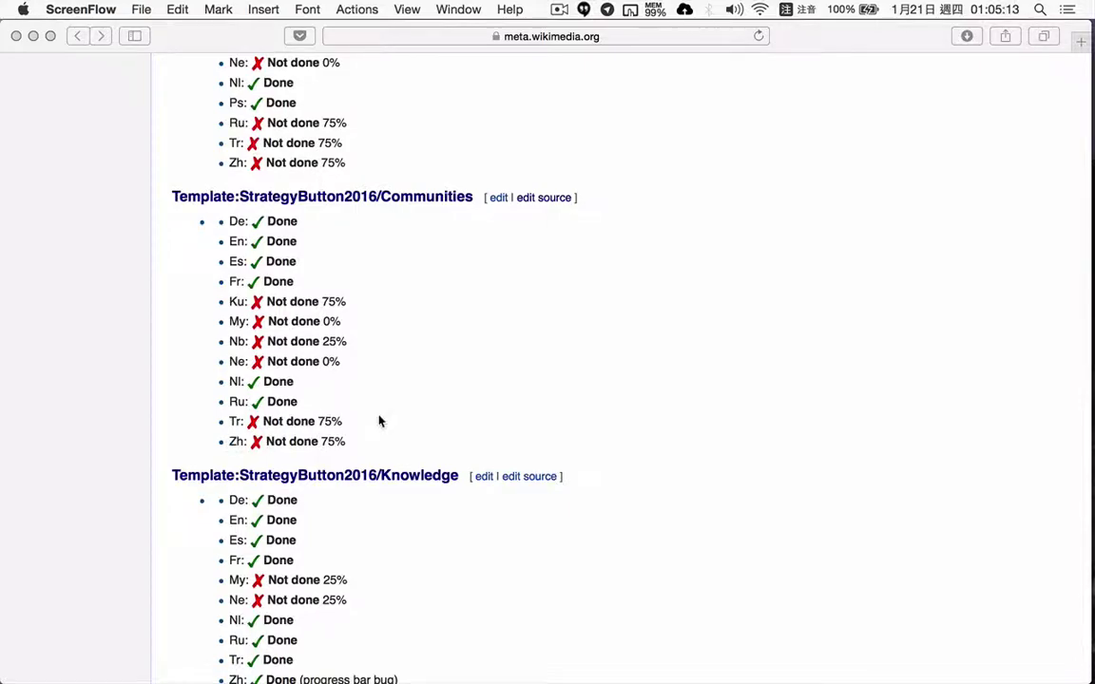
scroll(378, 421, "down", 3)
scroll(378, 421, "up", 10)
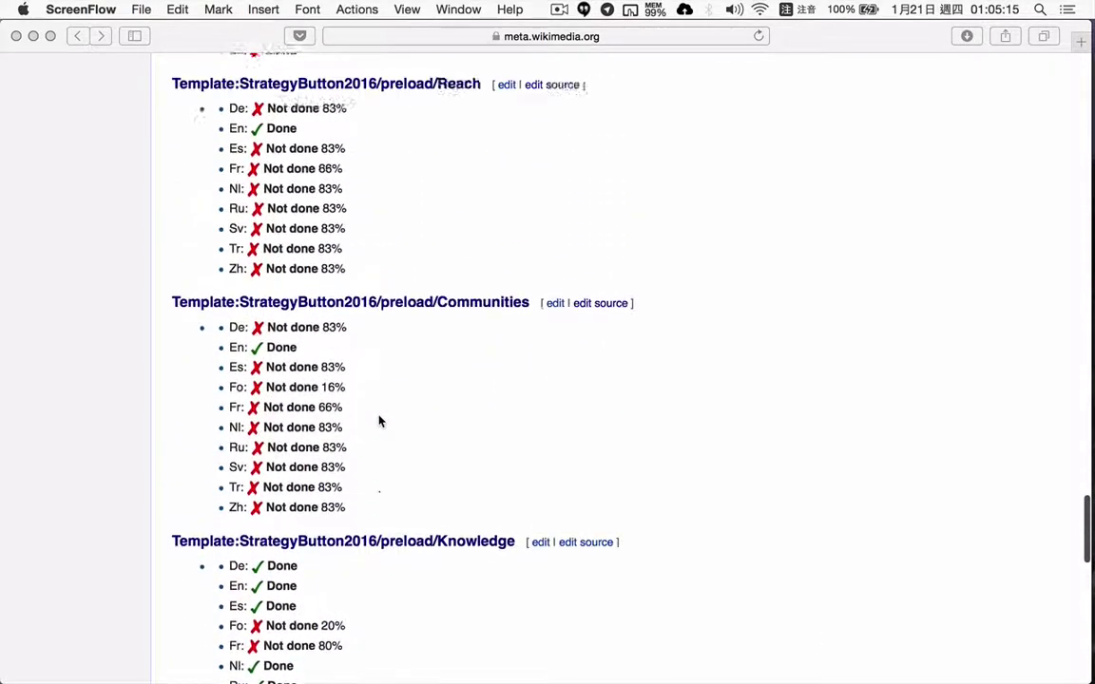
scroll(379, 421, "up", 15)
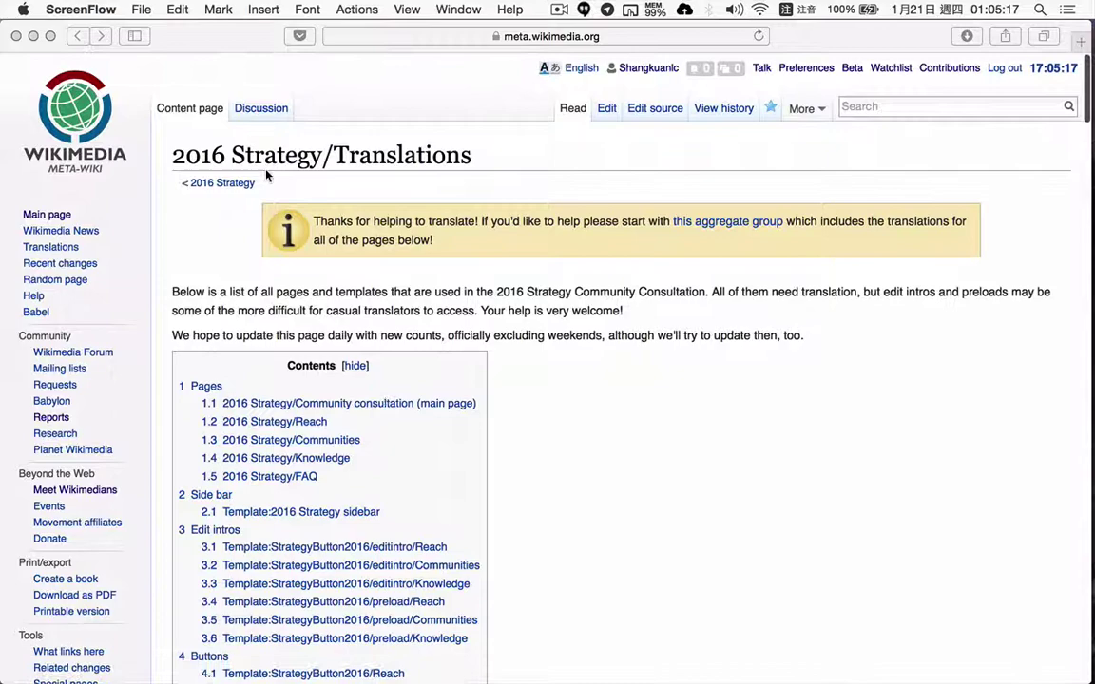
scroll(608, 390, "down", 20)
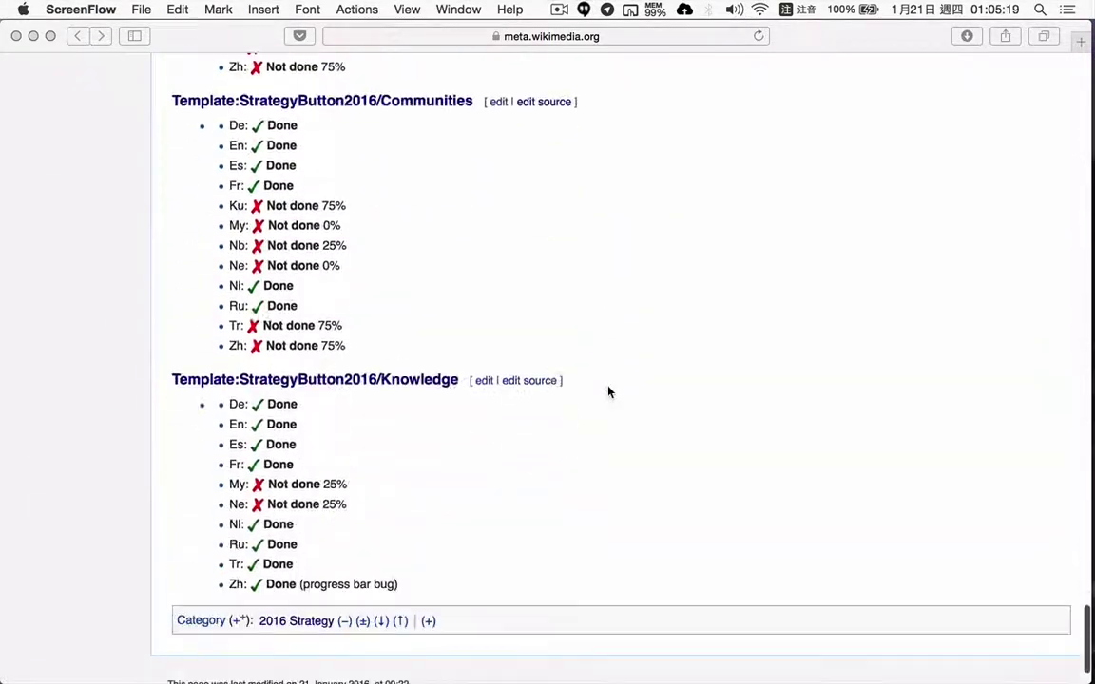
scroll(609, 392, "up", 5)
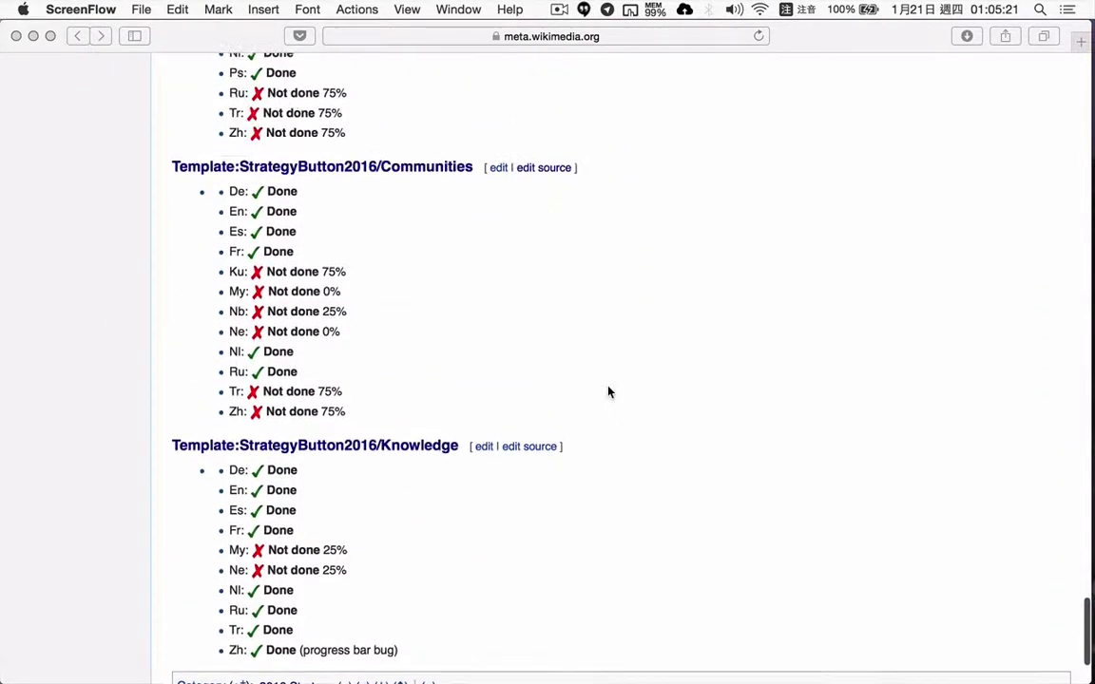
left_click(249, 465)
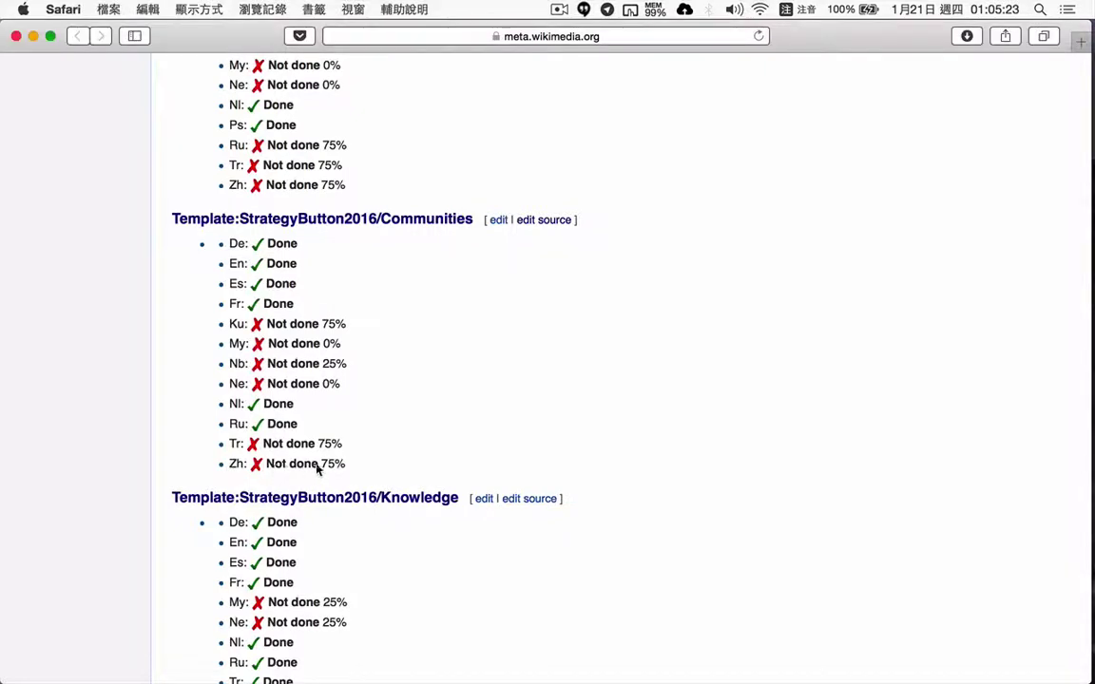
left_click_drag(357, 465, 227, 459)
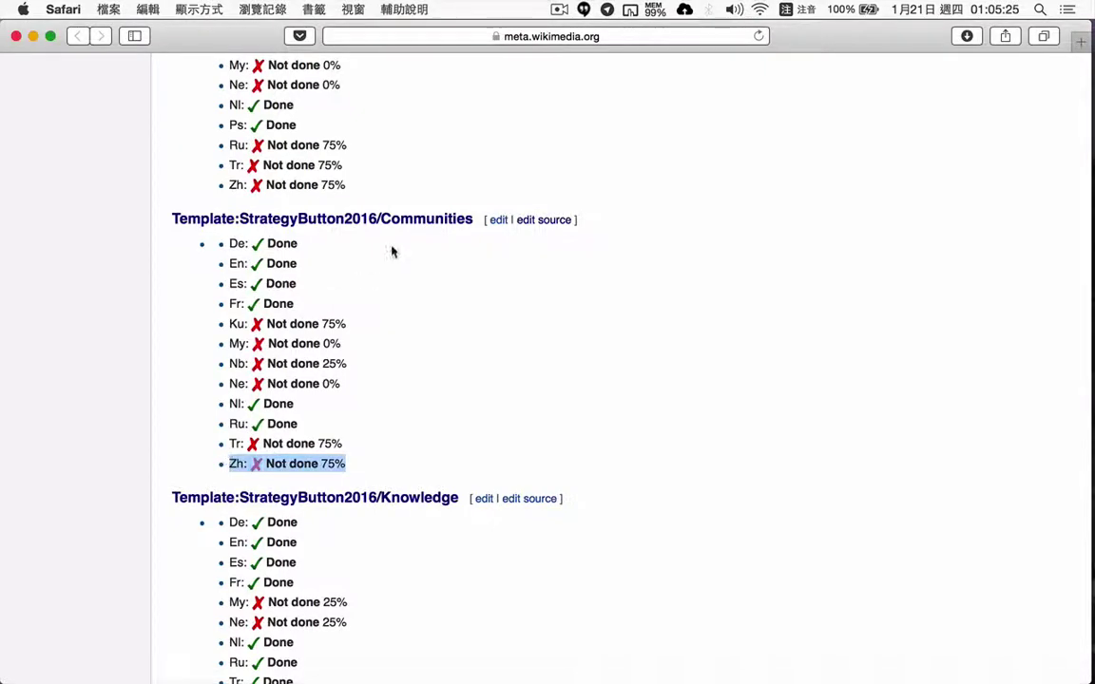
Check the Communities template's Chinese translation for untranslated messages, then close it.
left_click(403, 219, "super")
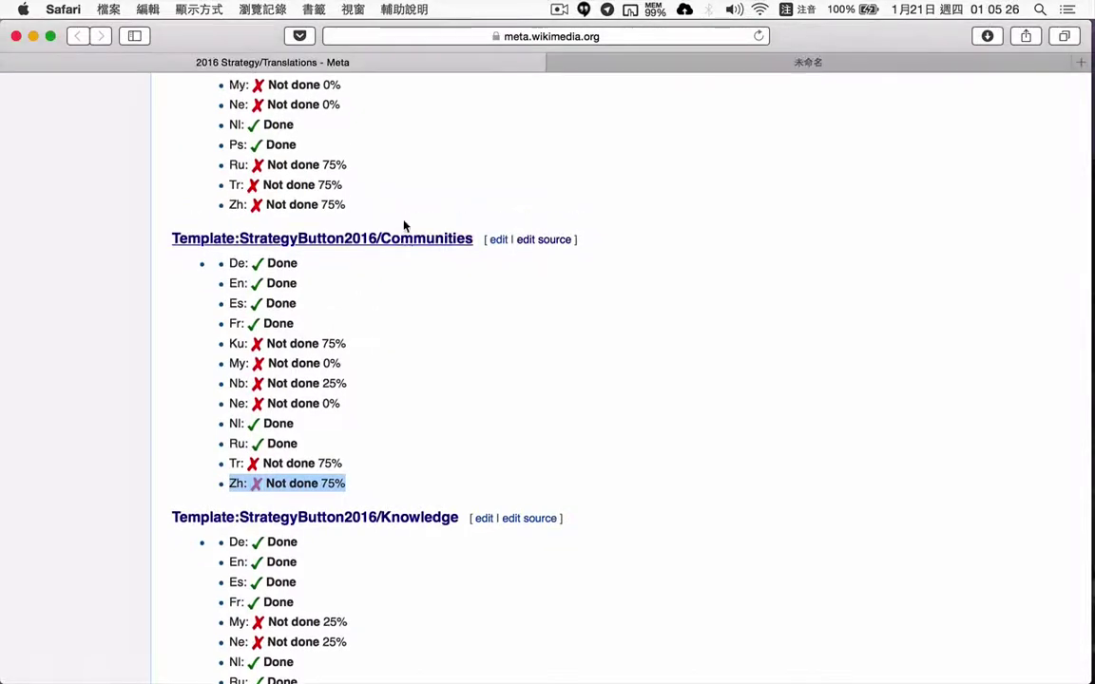
left_click(696, 66)
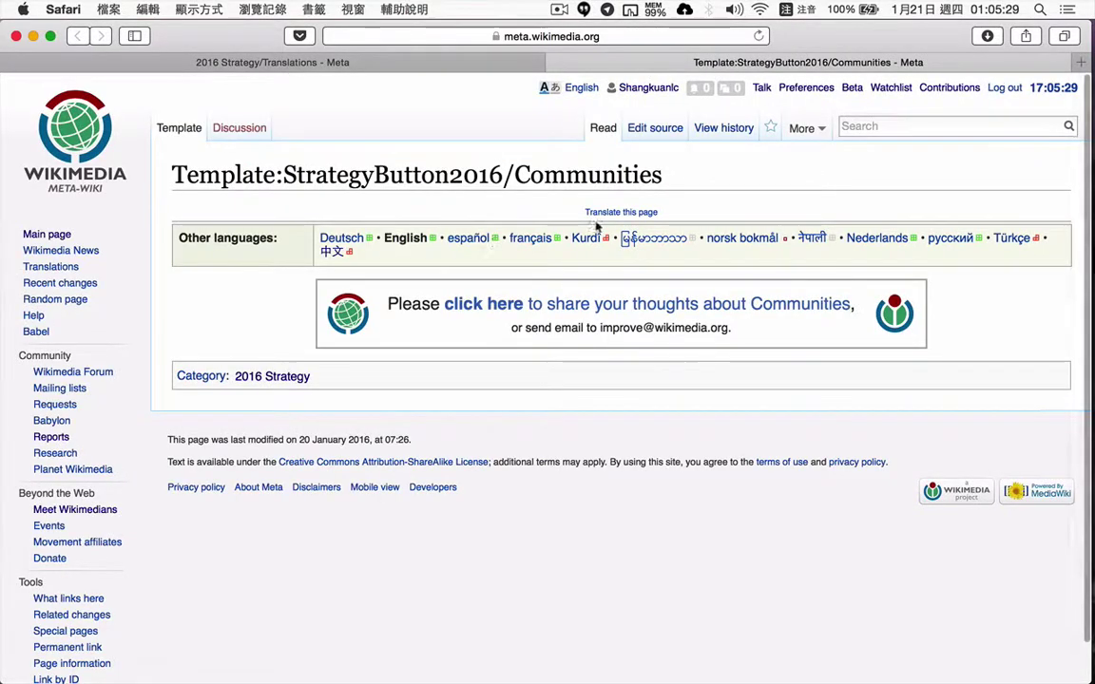
left_click(616, 213)
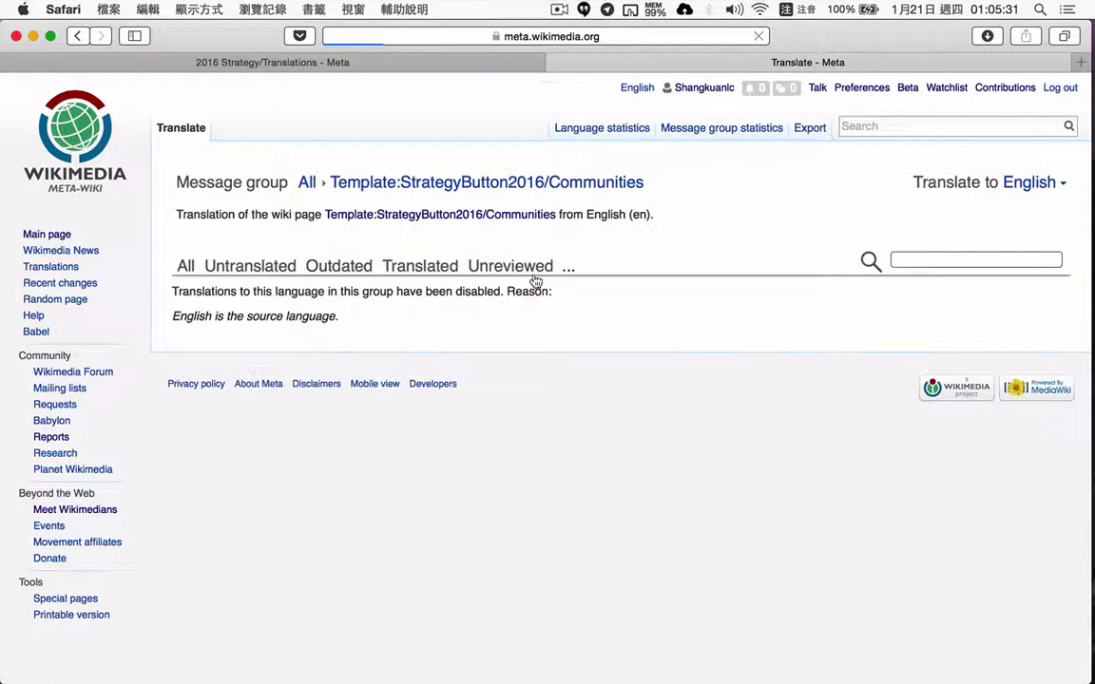
left_click(1036, 188)
left_click(353, 368)
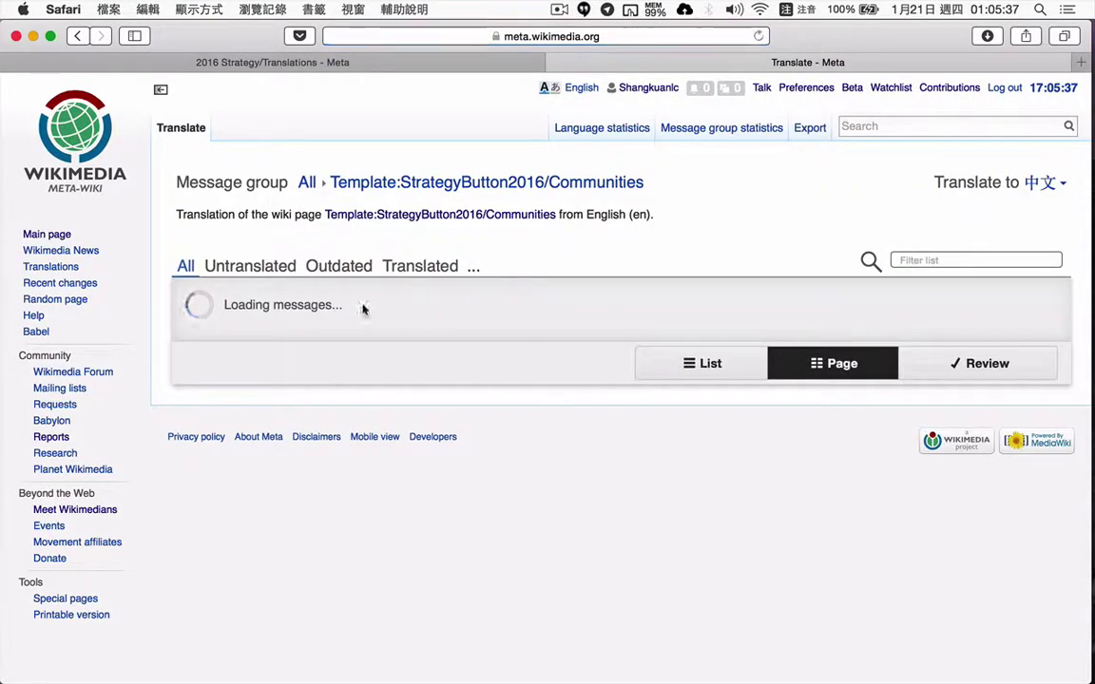
scroll(349, 353, "down", 3)
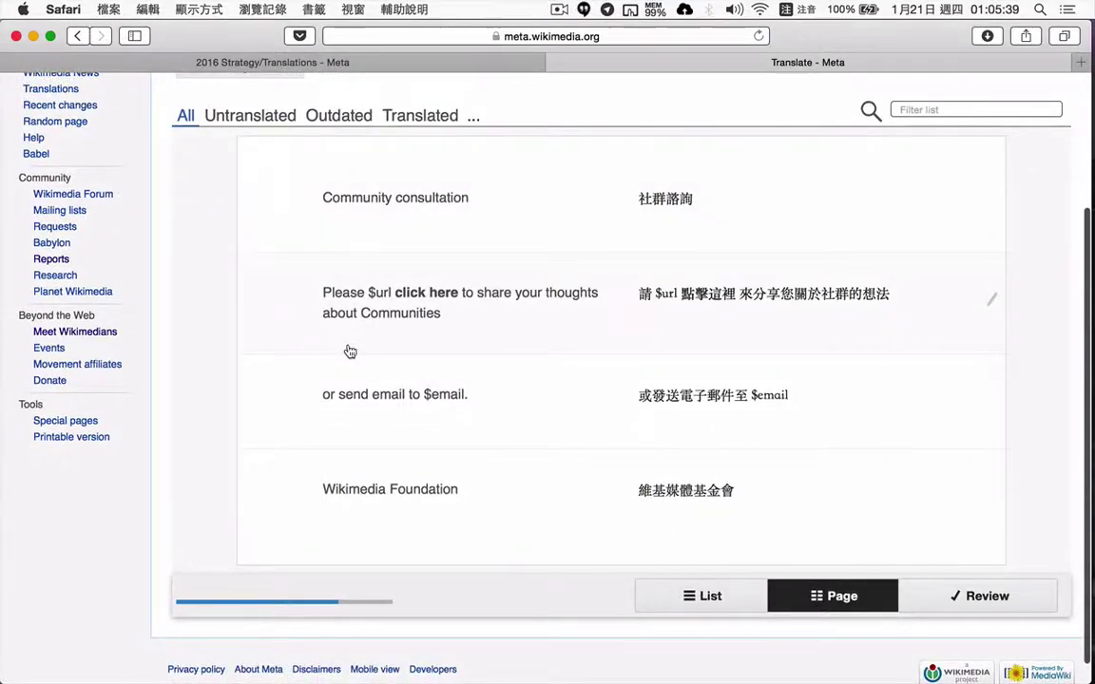
left_click(265, 118)
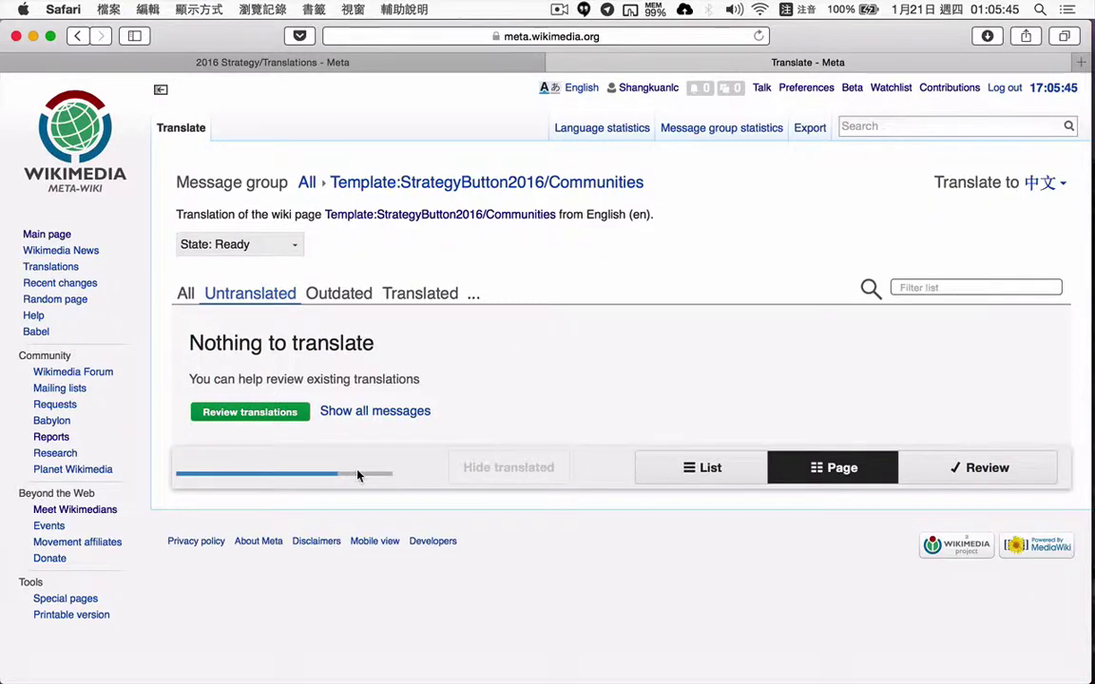
mouse_move(303, 478)
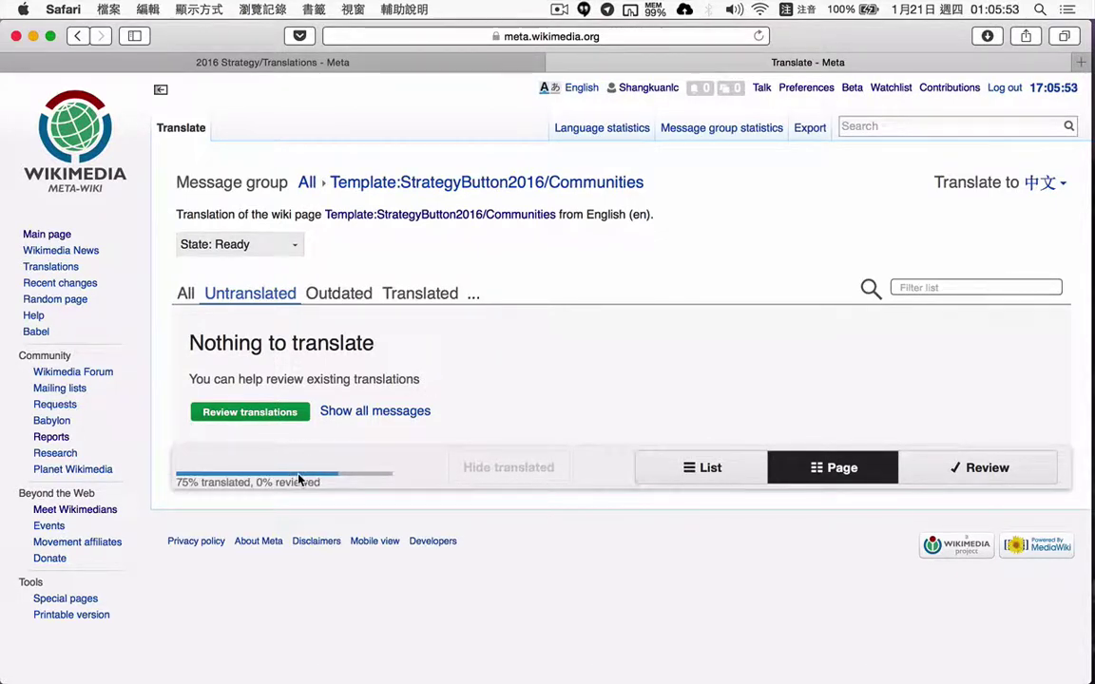
left_click(559, 72)
Open the Reach template's Chinese translation, filter to untranslated messages, and close it with Cmd+W.
scroll(403, 326, "up", 5)
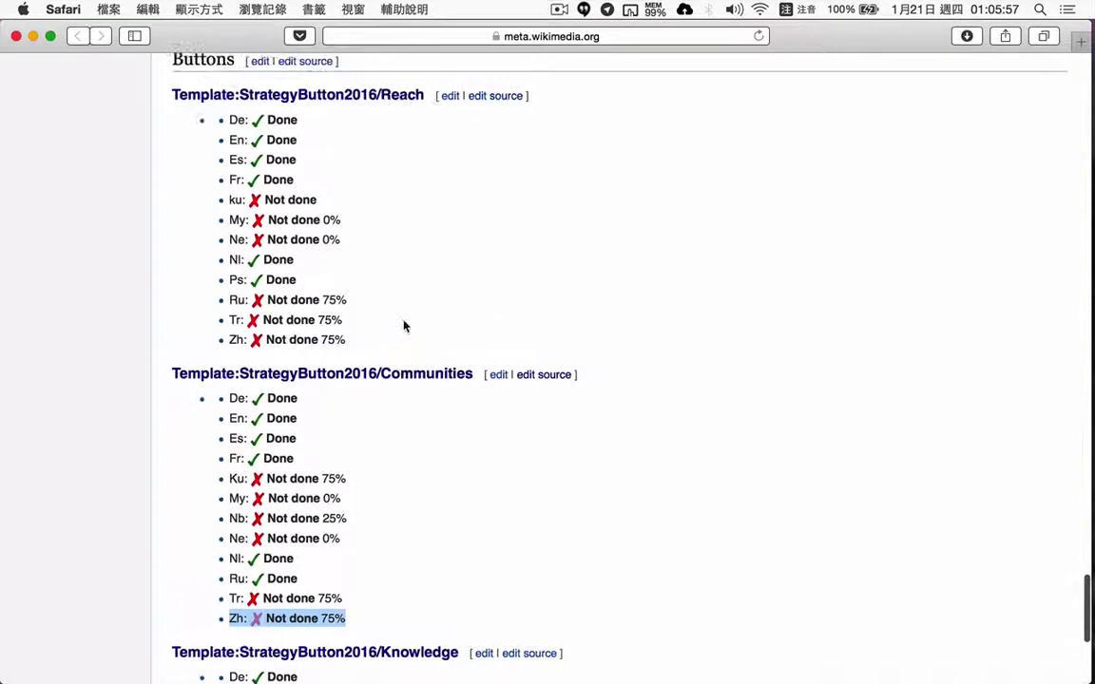
left_click(362, 176, "super")
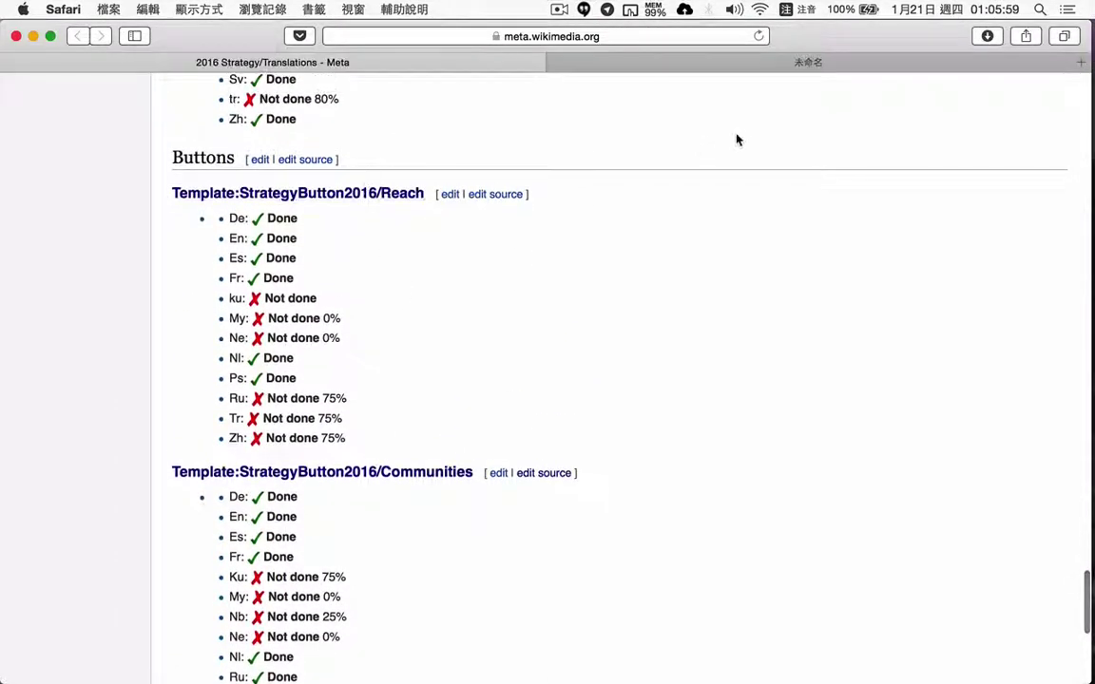
left_click(753, 63)
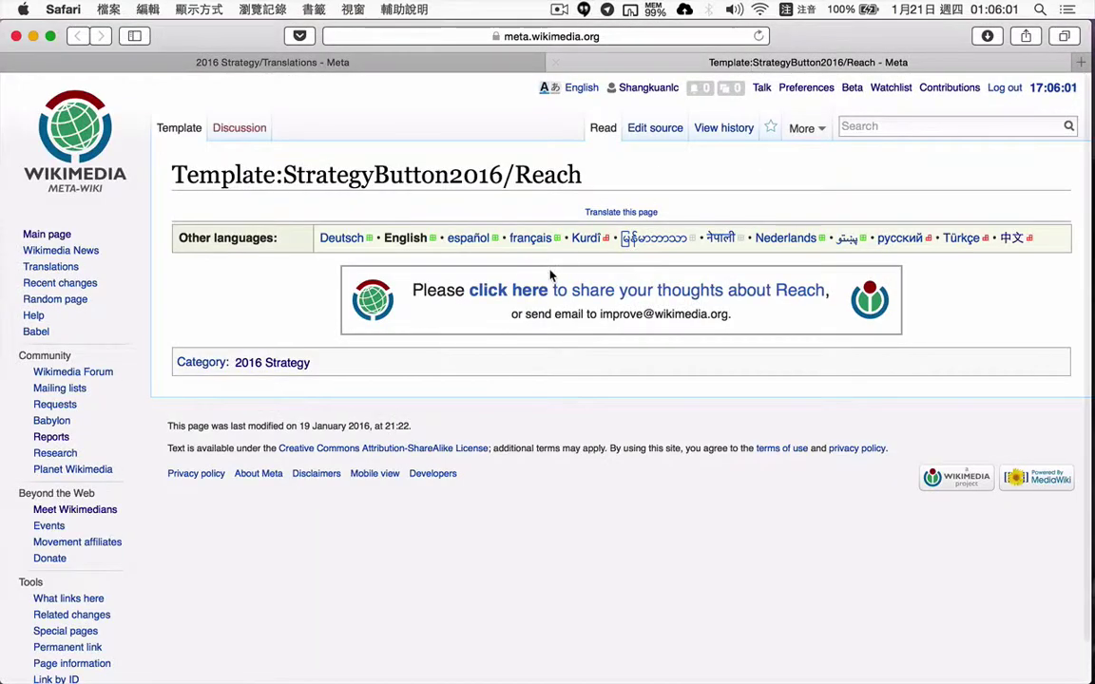
left_click(615, 214)
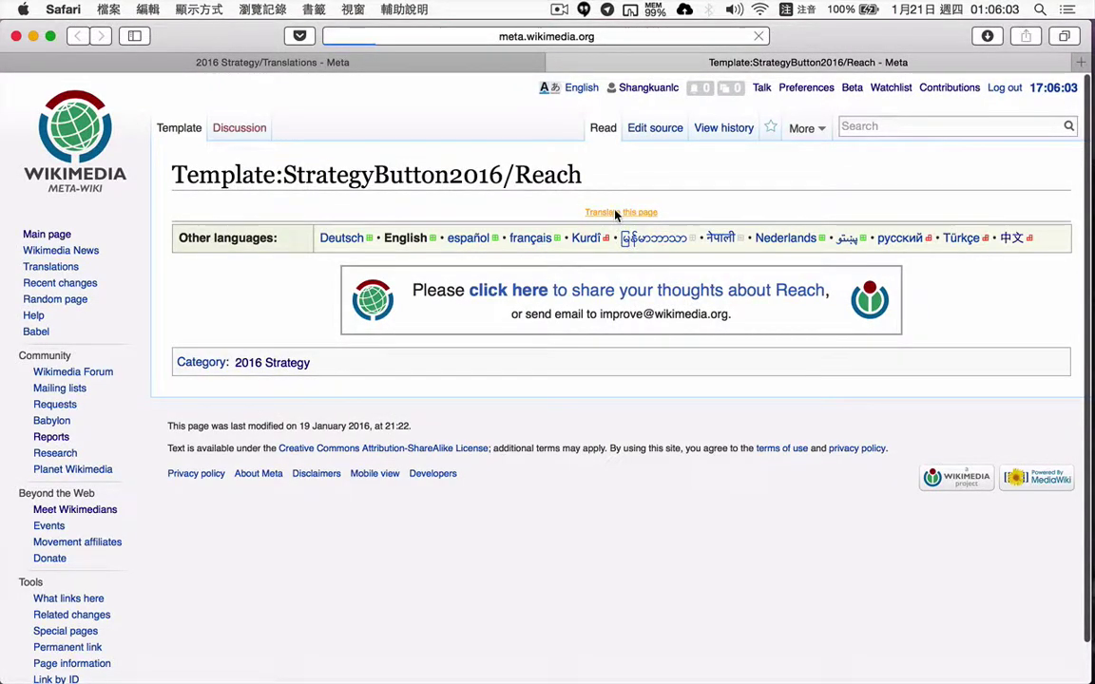
left_click(1029, 183)
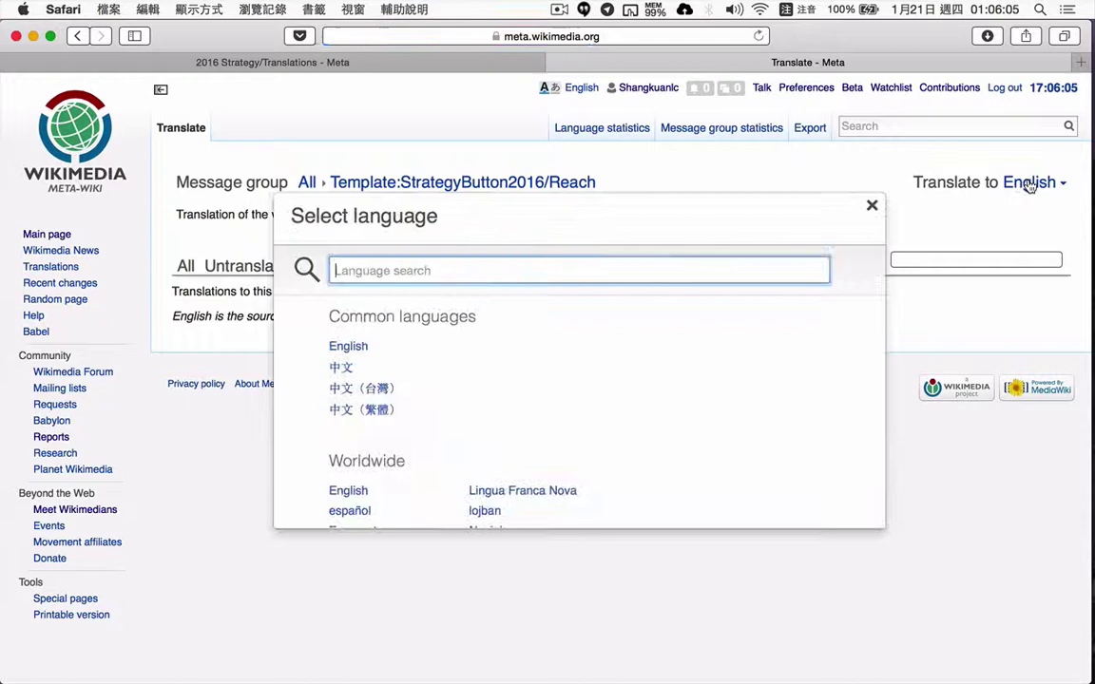
left_click(359, 367)
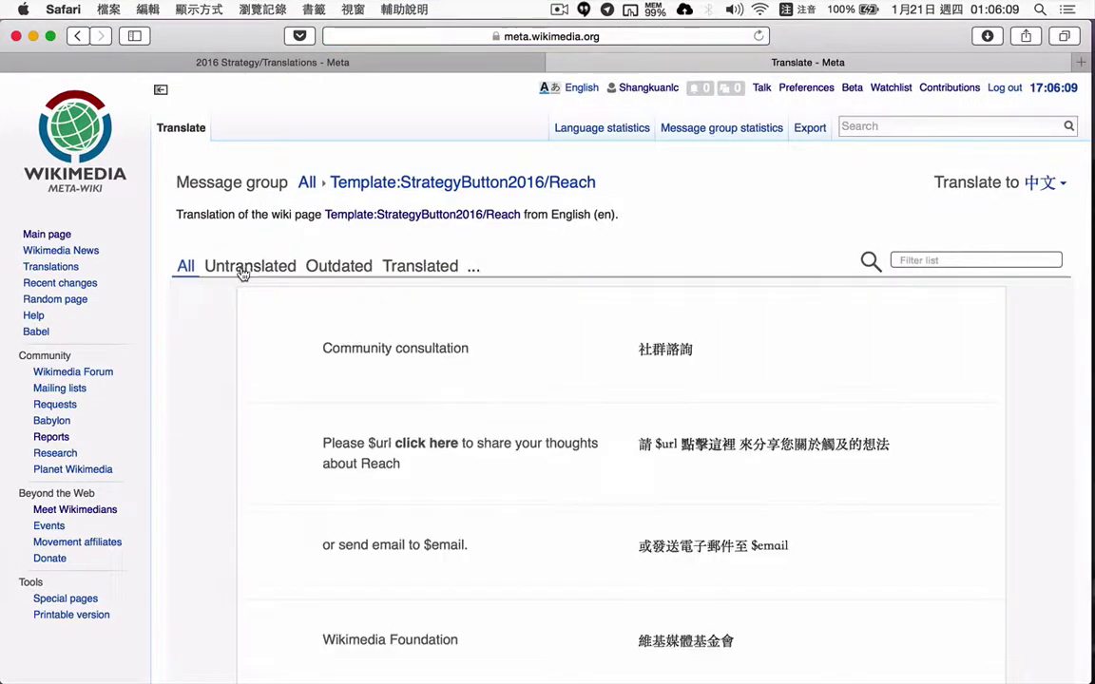
scroll(264, 338, "down", 5)
scroll(325, 459, "up", 2)
scroll(337, 454, "up", 3)
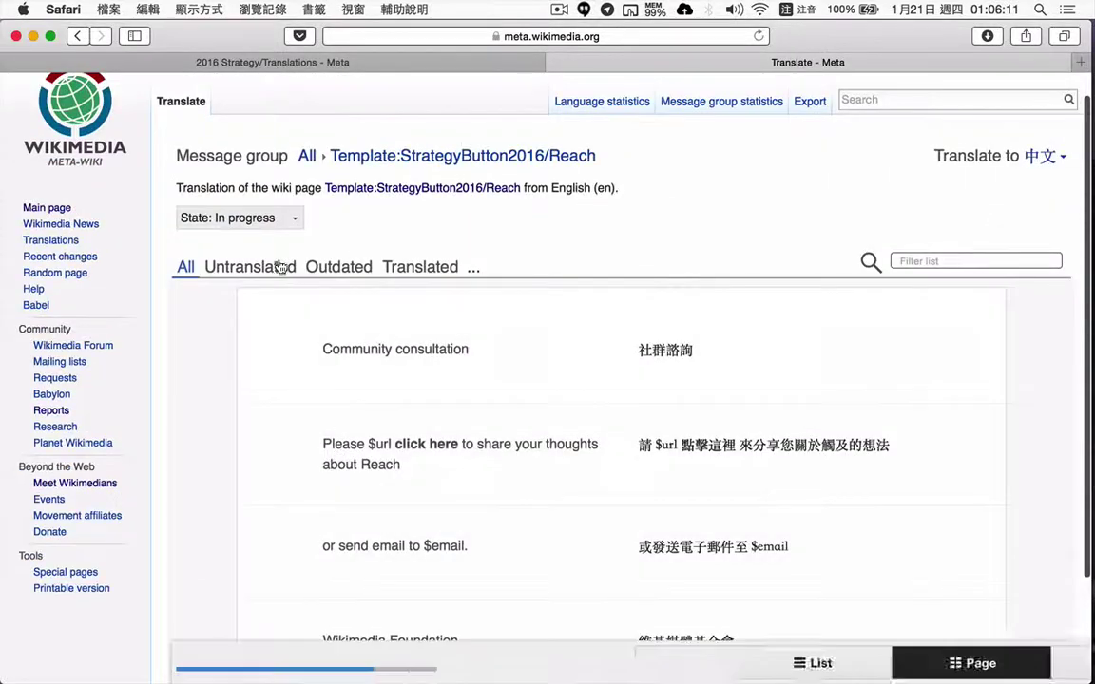
left_click(256, 271)
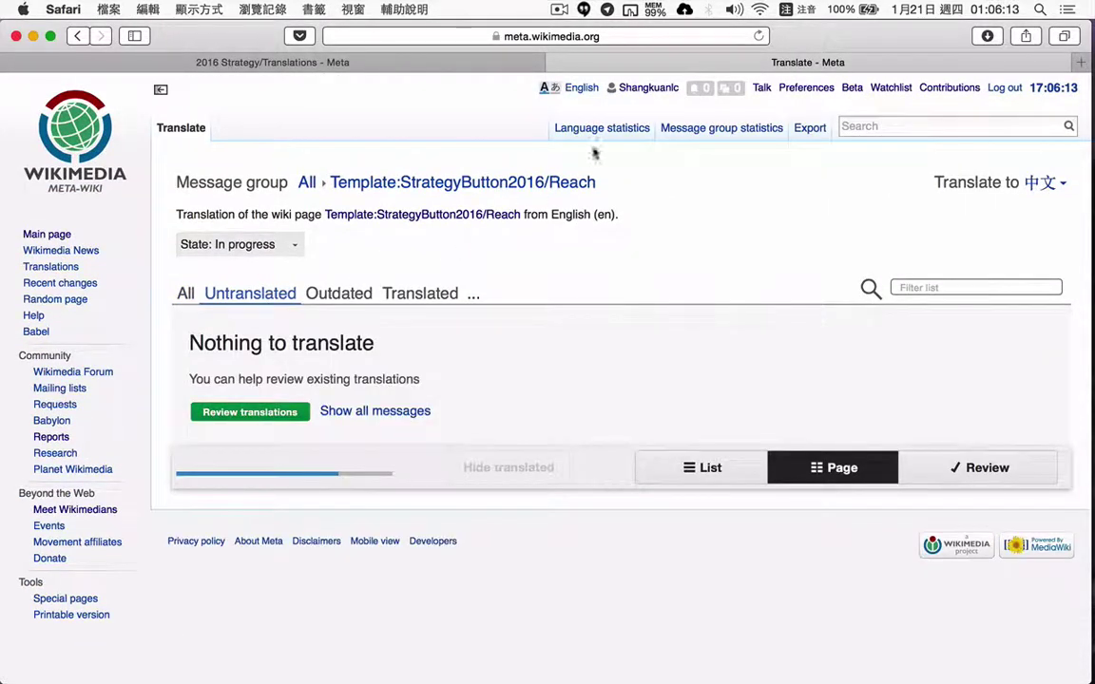
key("super+w")
Open the preload/Knowledge template in a new tab, then discard it.
scroll(361, 262, "up", 4)
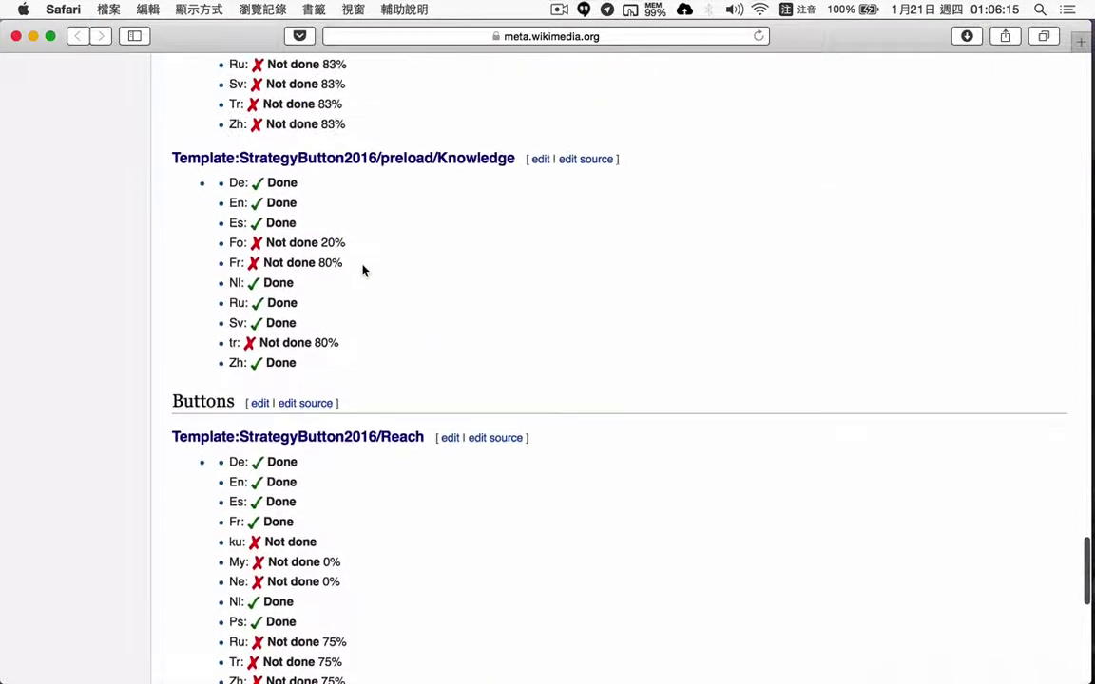
scroll(362, 271, "up", 2)
left_click(371, 238, "super")
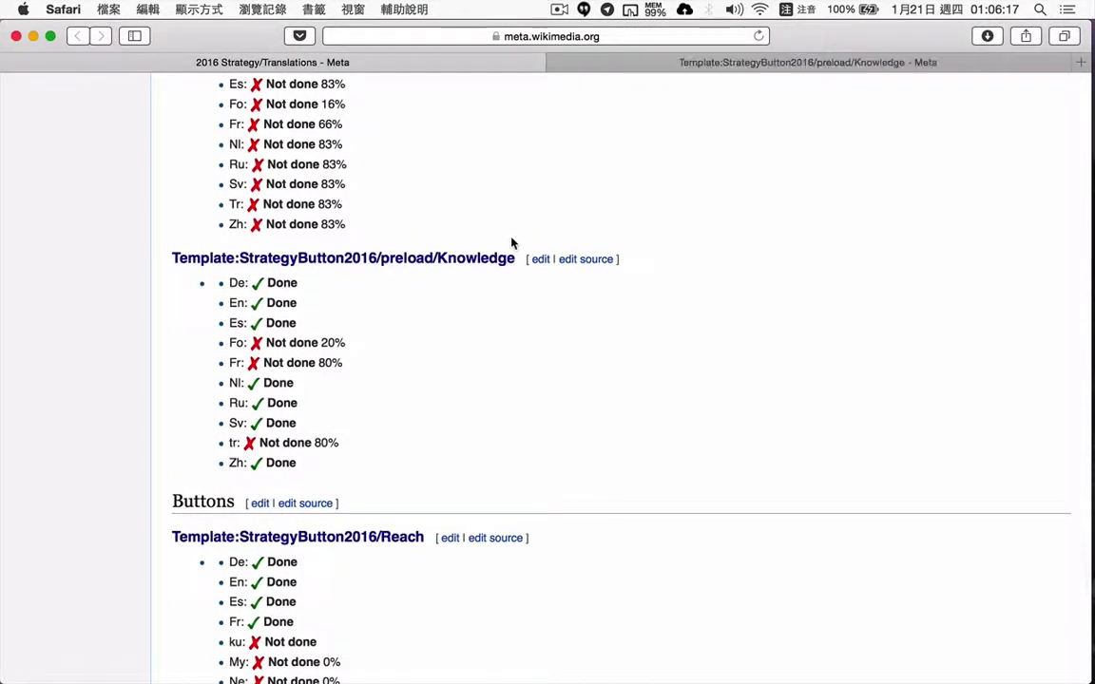
scroll(511, 244, "up", 1)
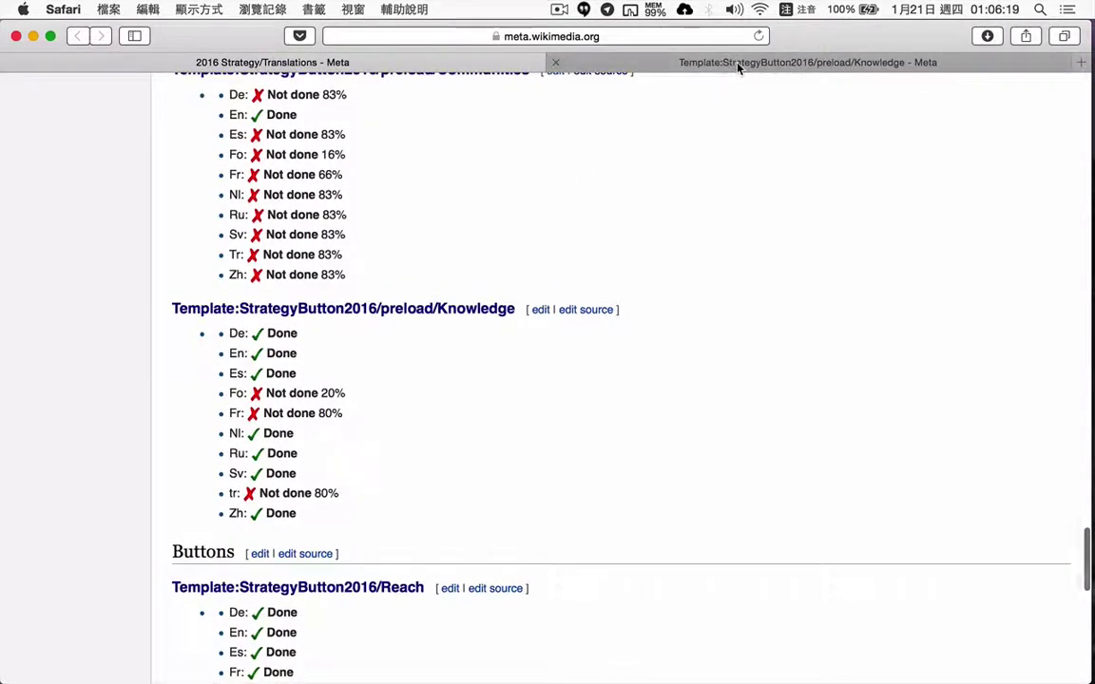
left_click(555, 62)
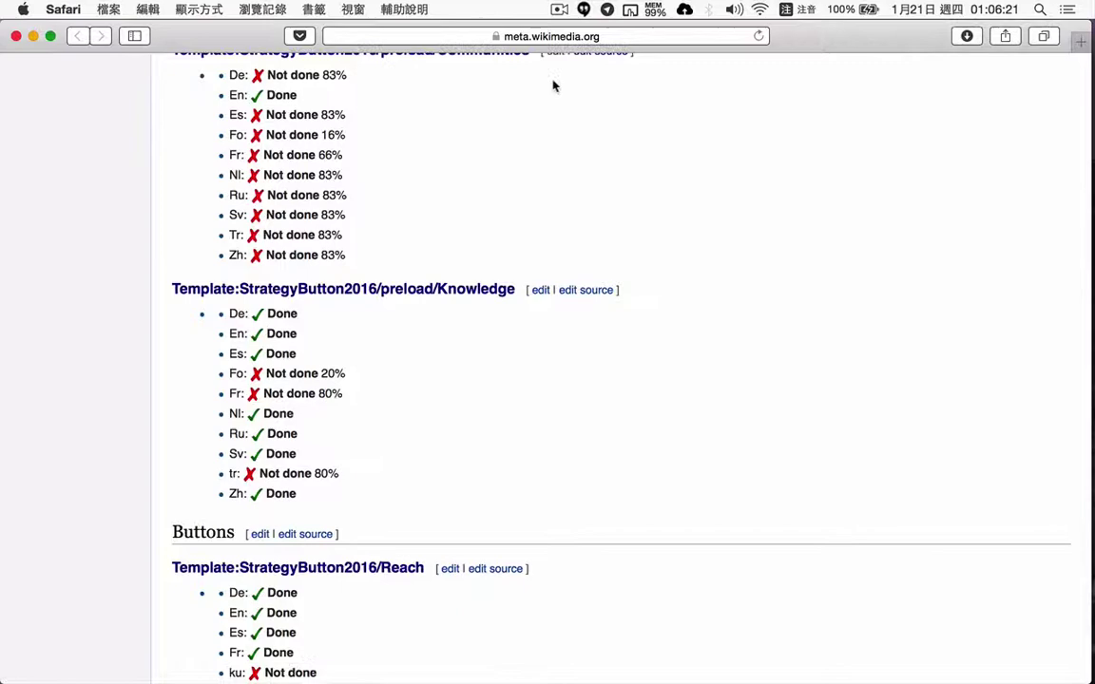
scroll(506, 244, "up", 3)
Open the preload/Communities template's translation interface with 中文 as the target language.
left_click(446, 211, "super")
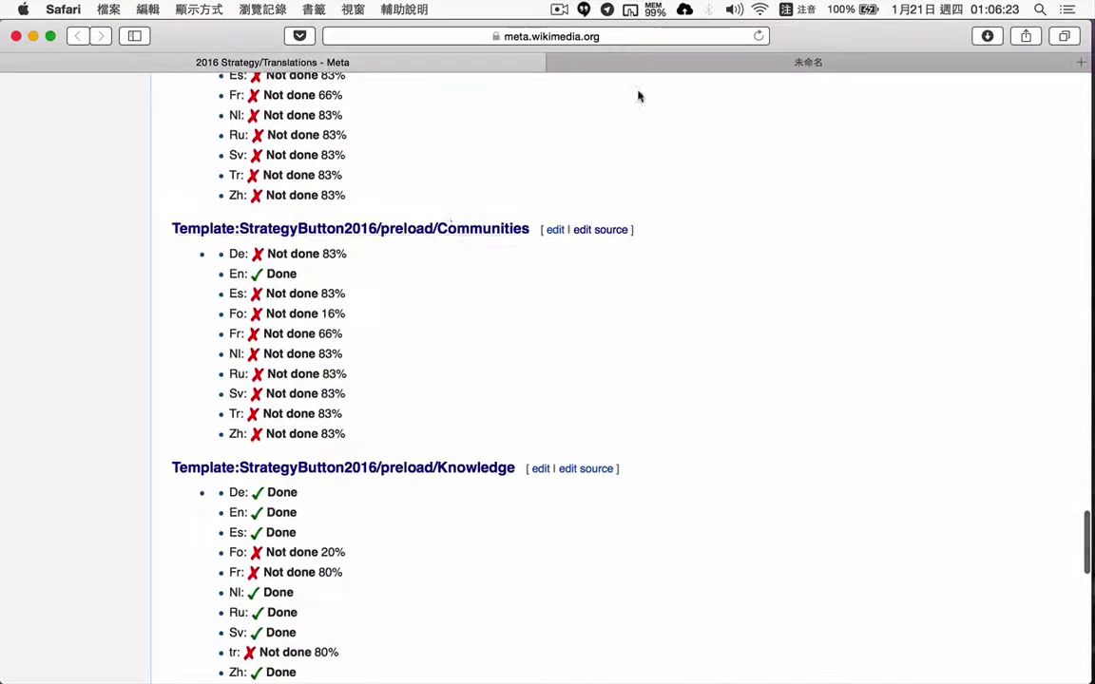
left_click(706, 63)
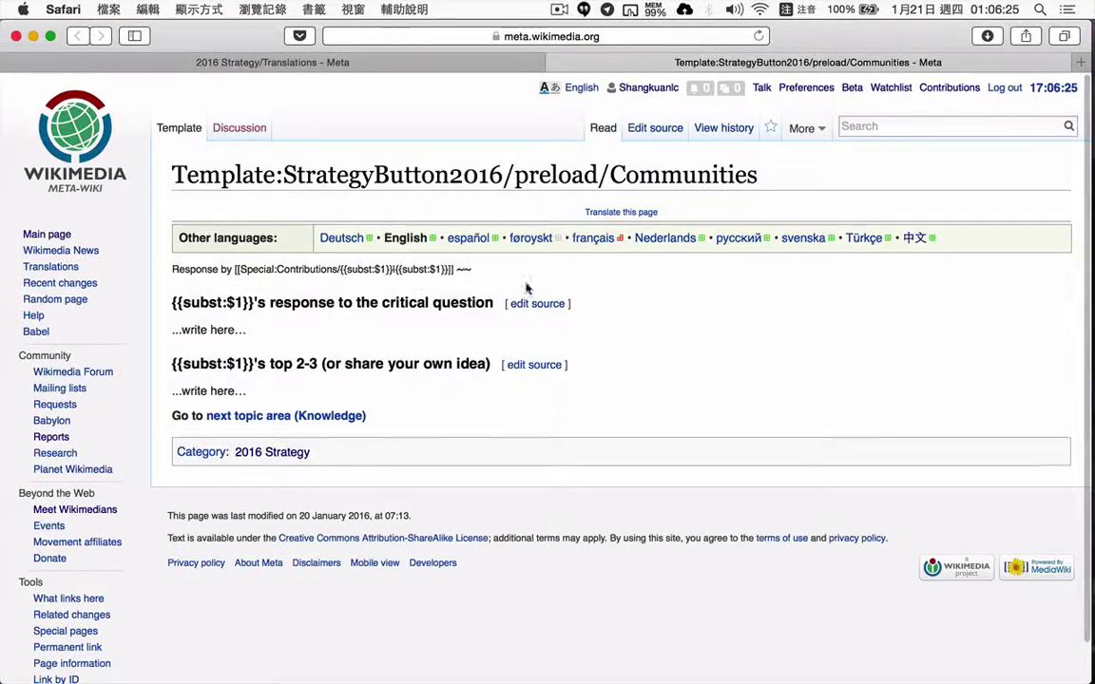
left_click(598, 214)
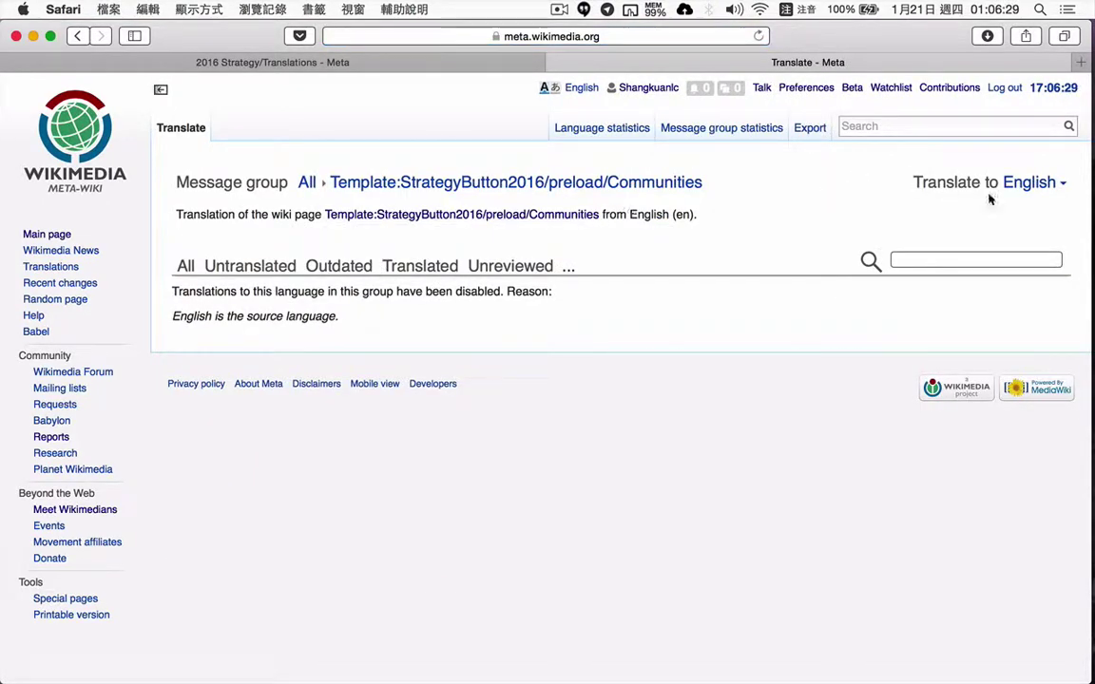
left_click(1027, 186)
left_click(348, 369)
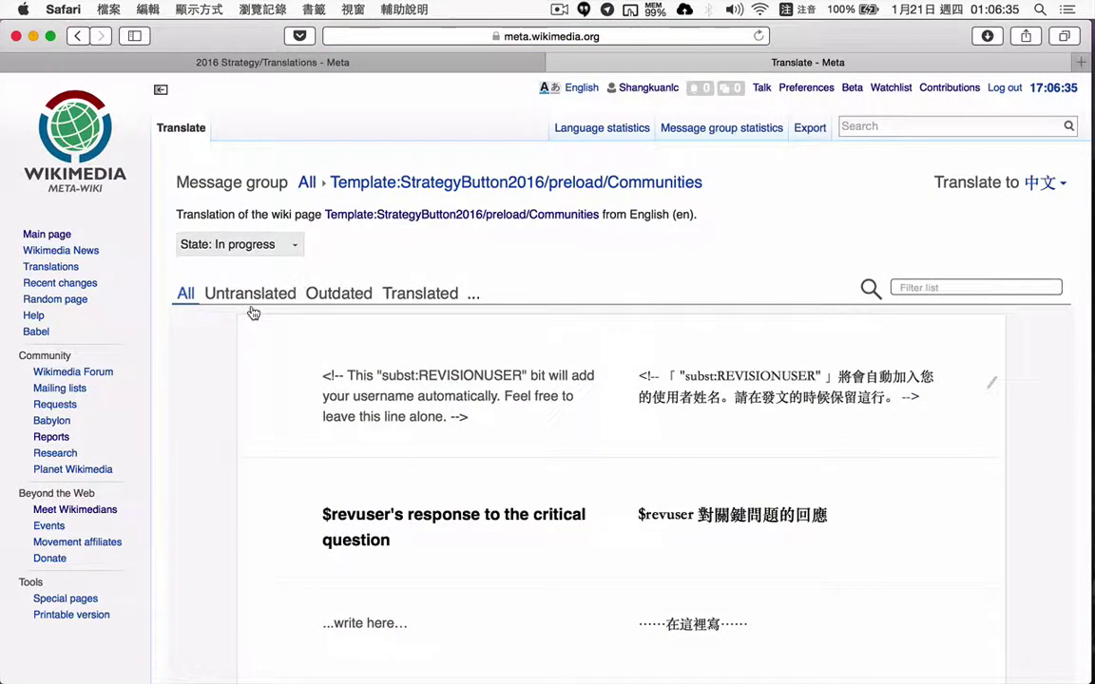
Check Communities for untranslated messages, then review the full message list again.
left_click(250, 294)
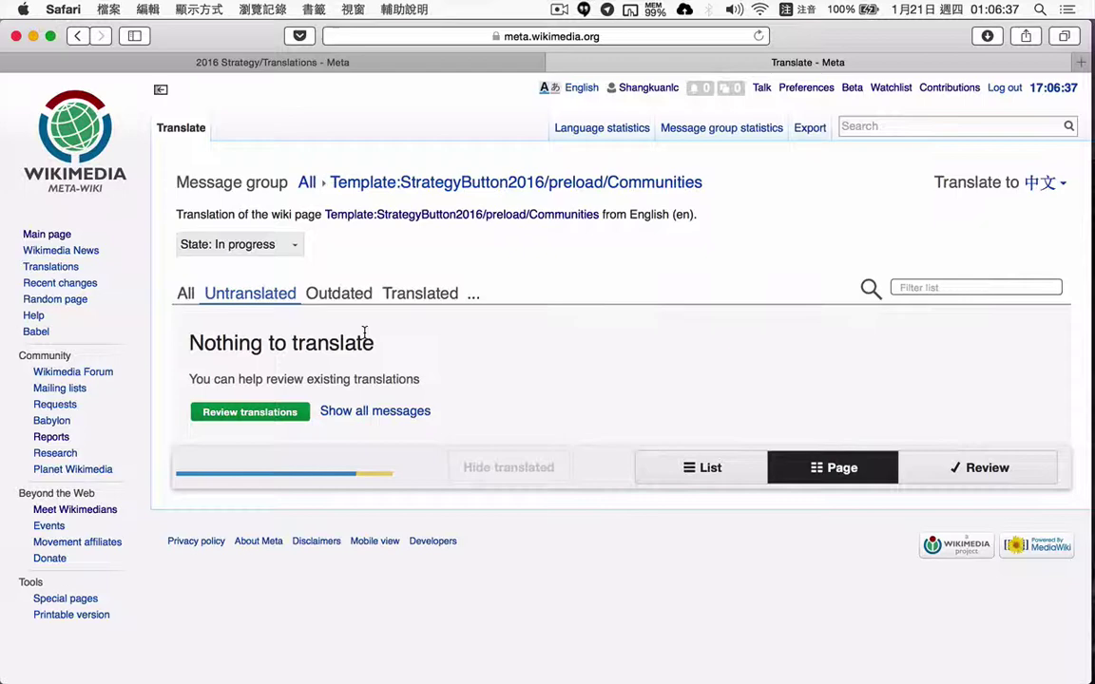
left_click(185, 297)
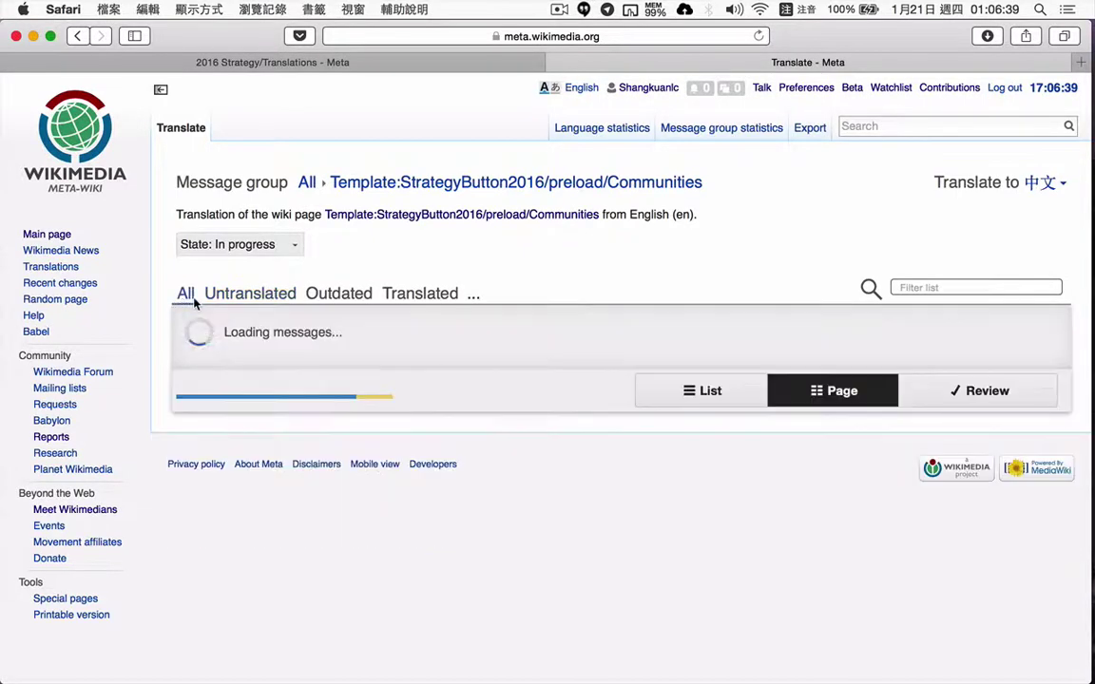
scroll(509, 355, "down", 10)
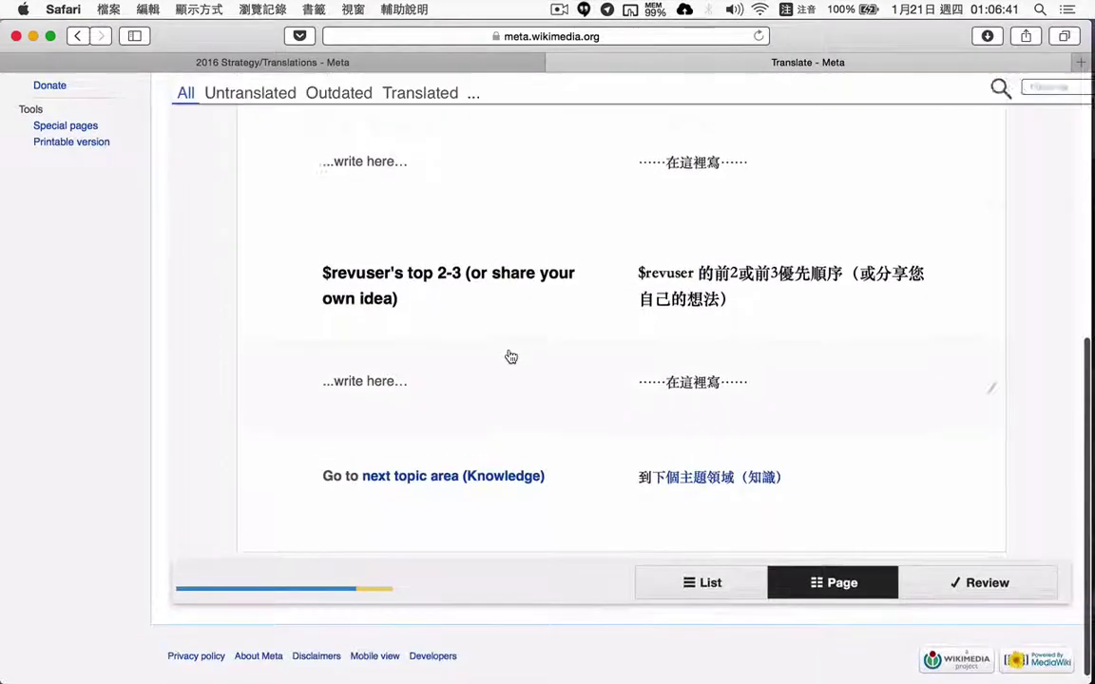
scroll(510, 356, "up", 5)
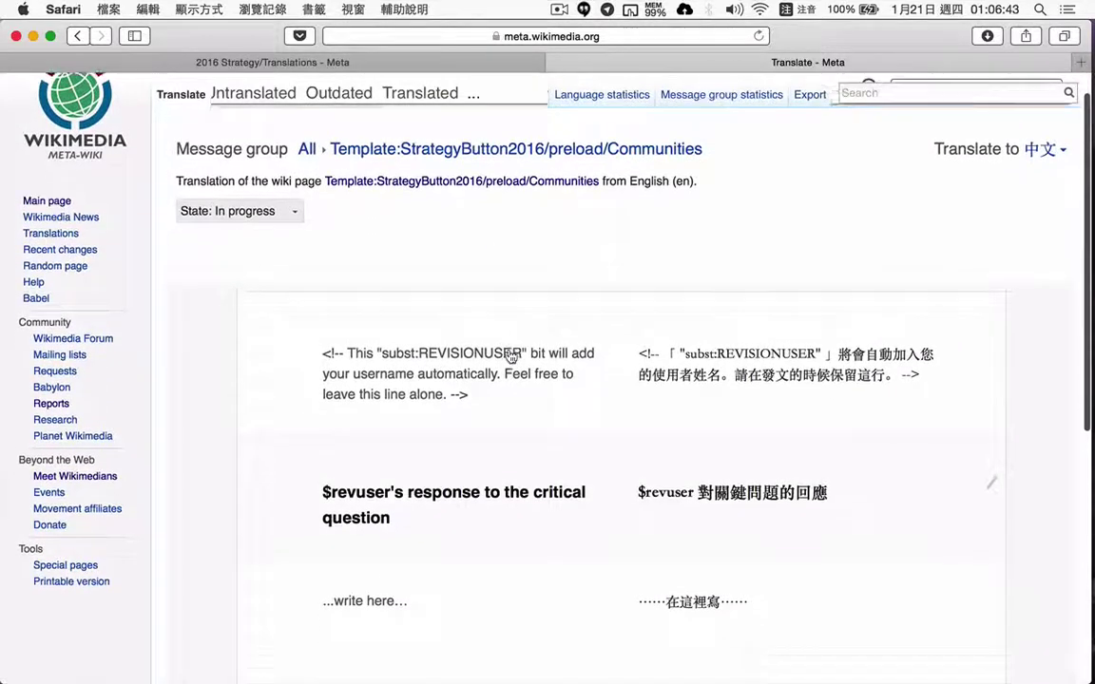
scroll(506, 380, "down", 6)
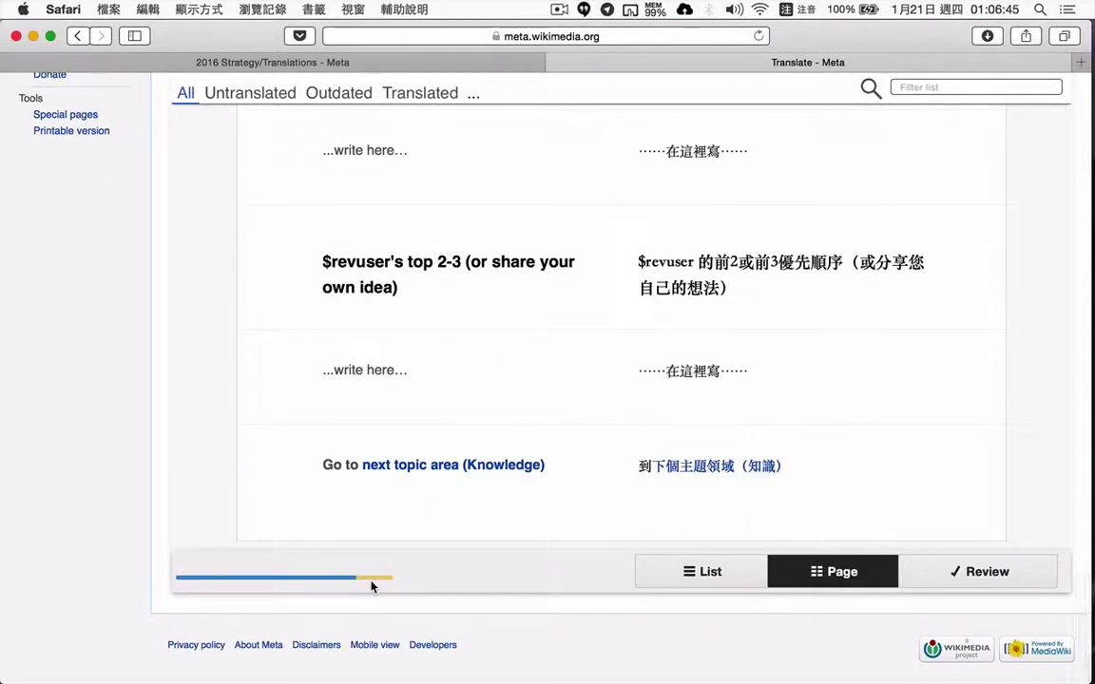
mouse_move(373, 585)
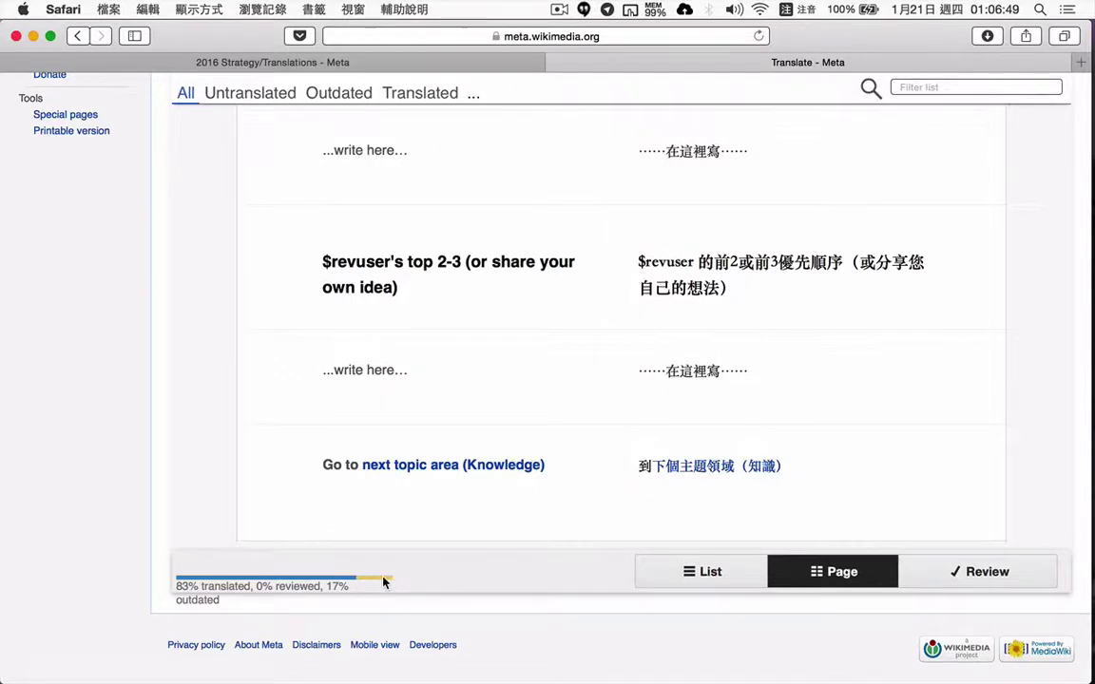
scroll(538, 472, "up", 4)
scroll(538, 471, "up", 5)
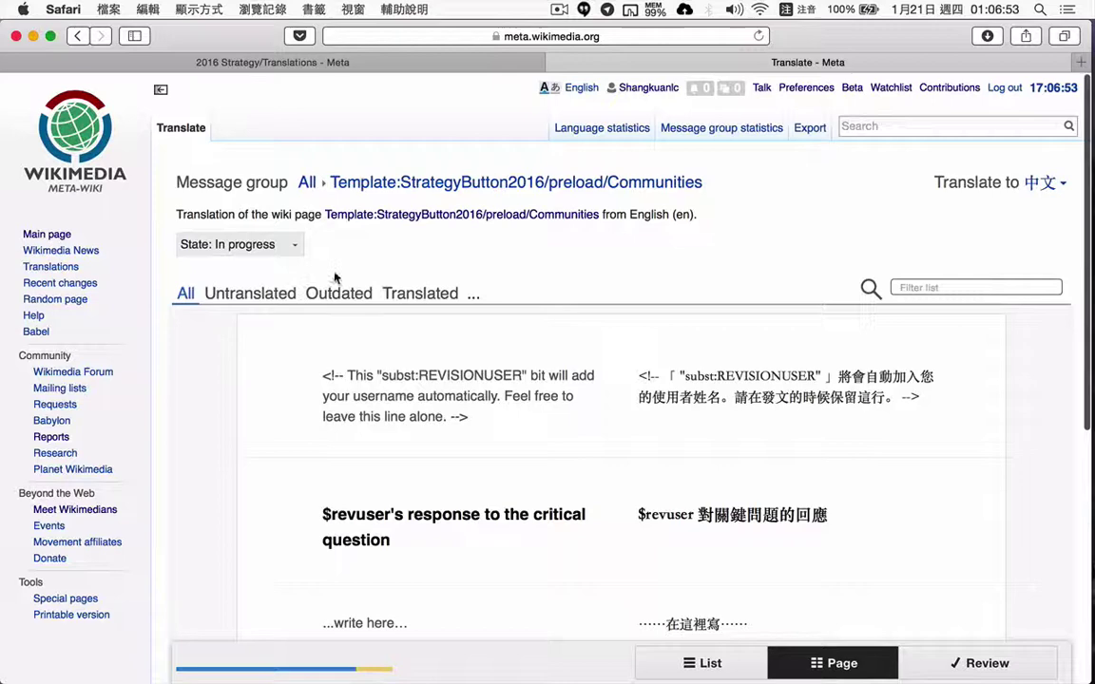
Filter Communities to outdated, then translated messages, including optional messages.
left_click(336, 294)
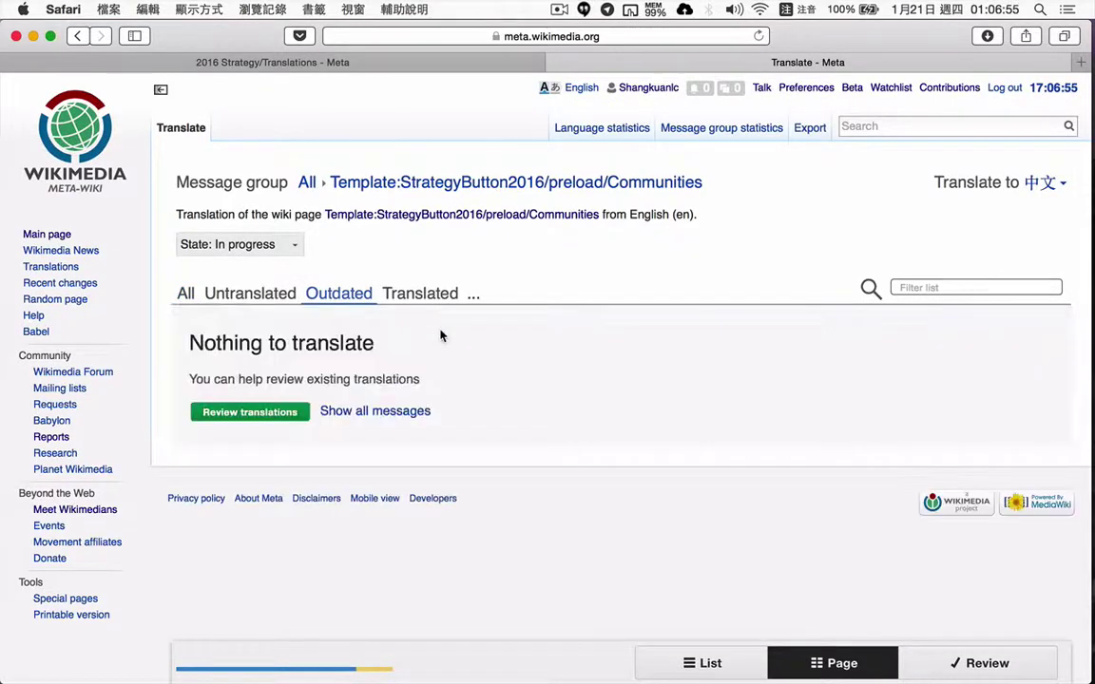
left_click(426, 295)
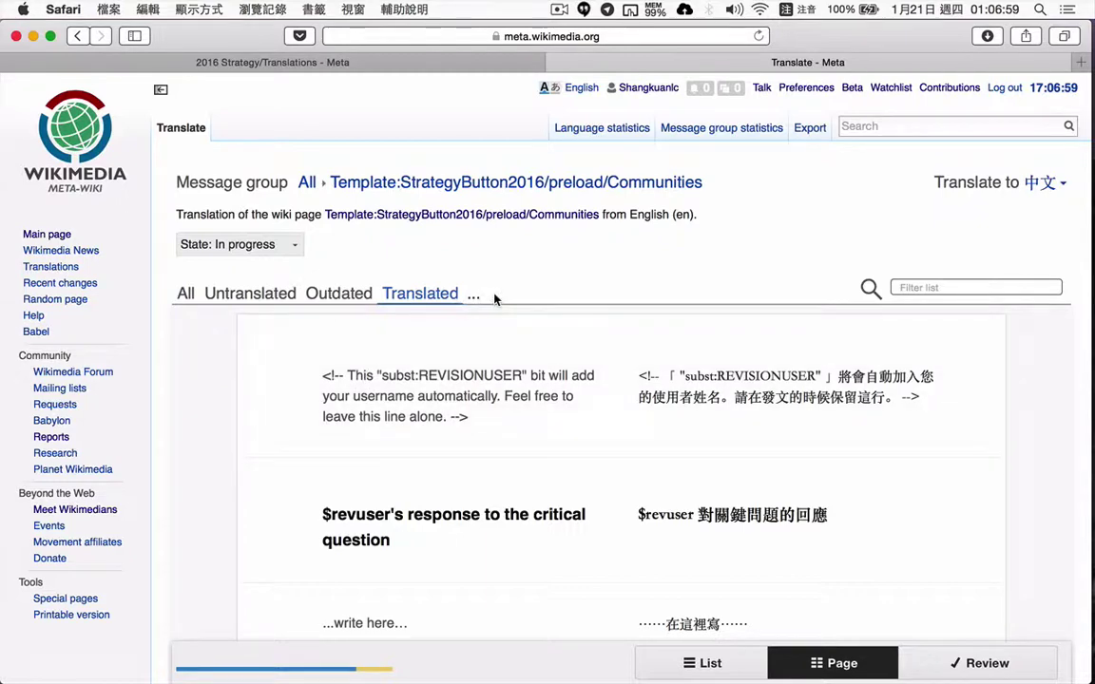
left_click(472, 300)
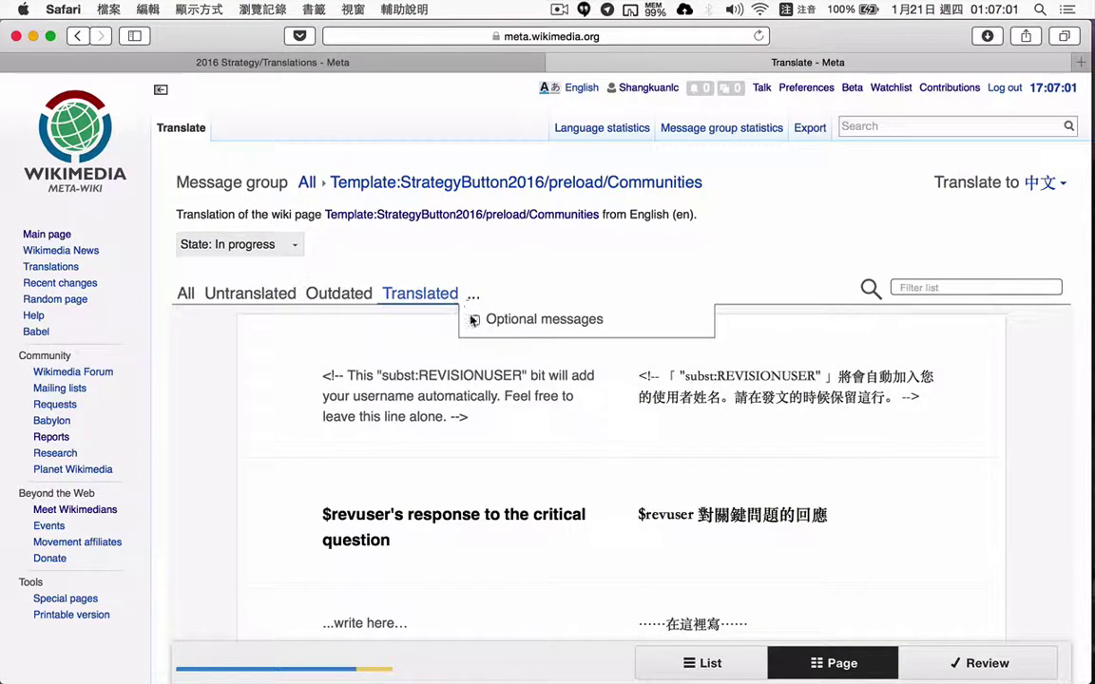
left_click(474, 322)
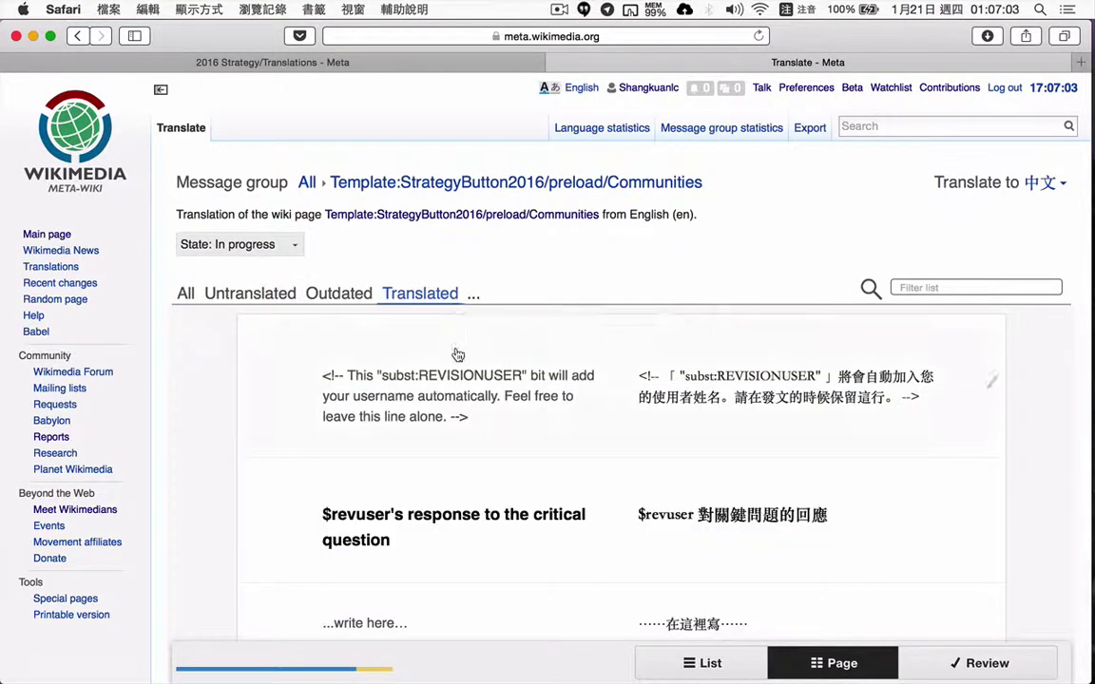
scroll(401, 385, "down", 8)
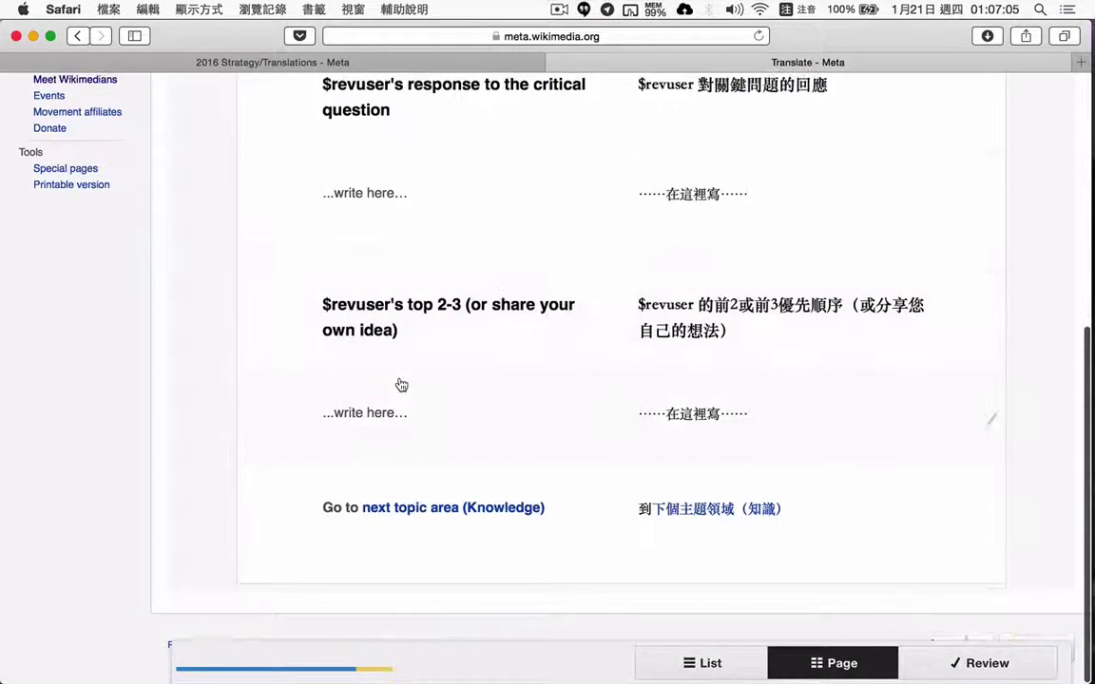
scroll(388, 483, "up", 10)
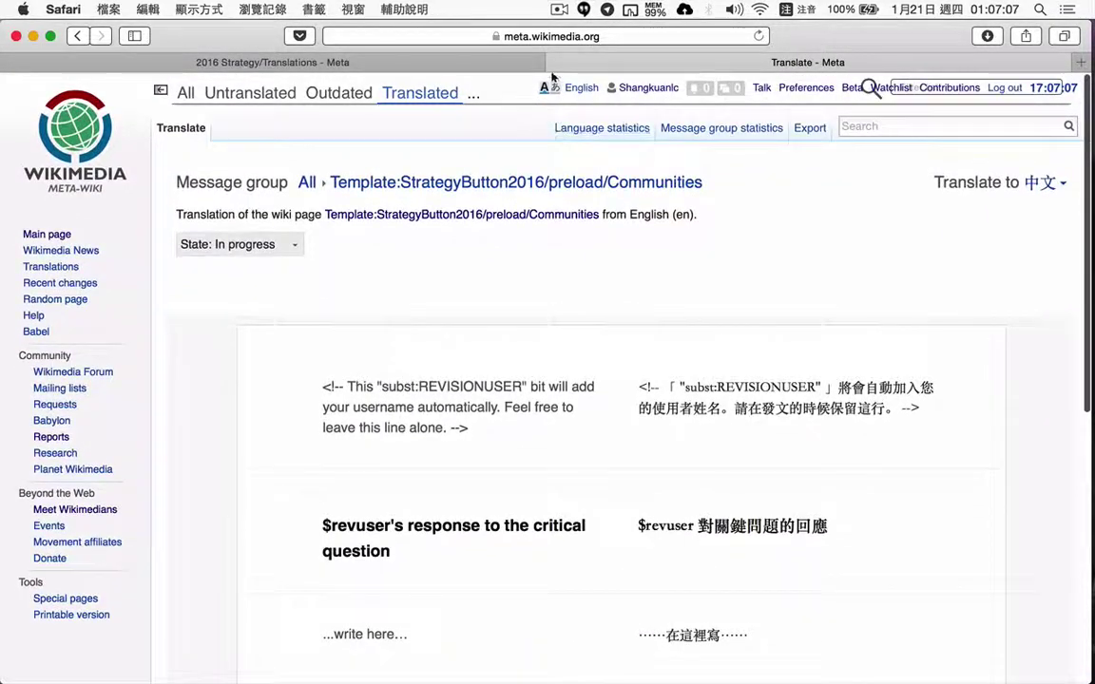
Close the Communities translation and open preload/Reach's translation interface in 中文.
left_click(554, 66)
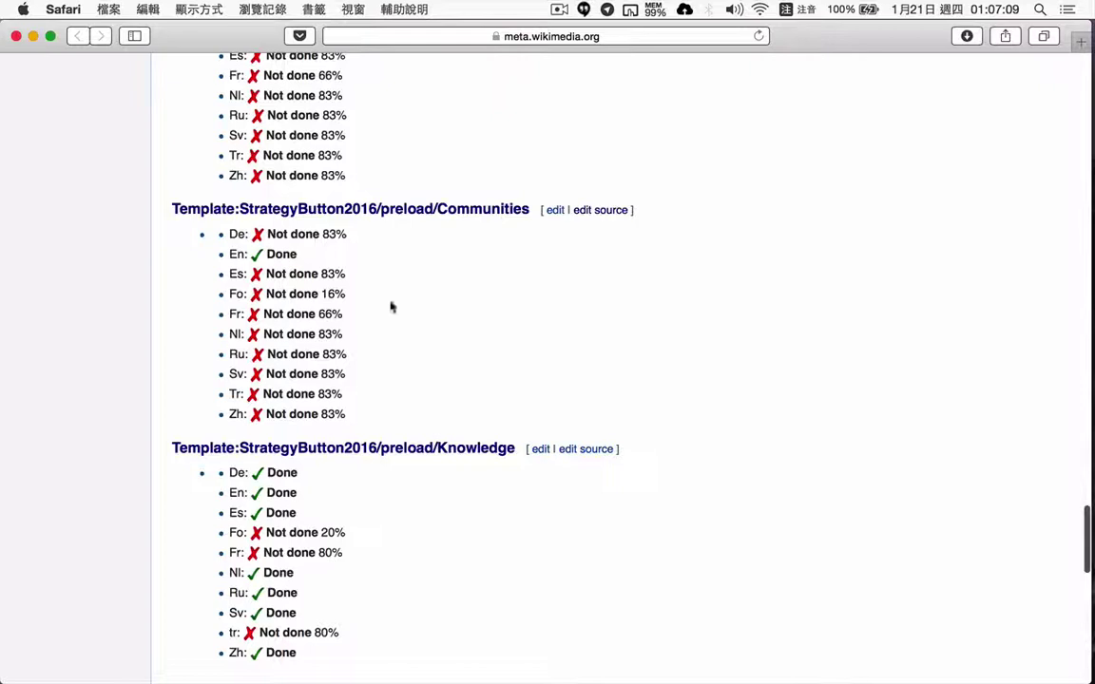
scroll(394, 313, "up", 5)
scroll(397, 323, "up", 3)
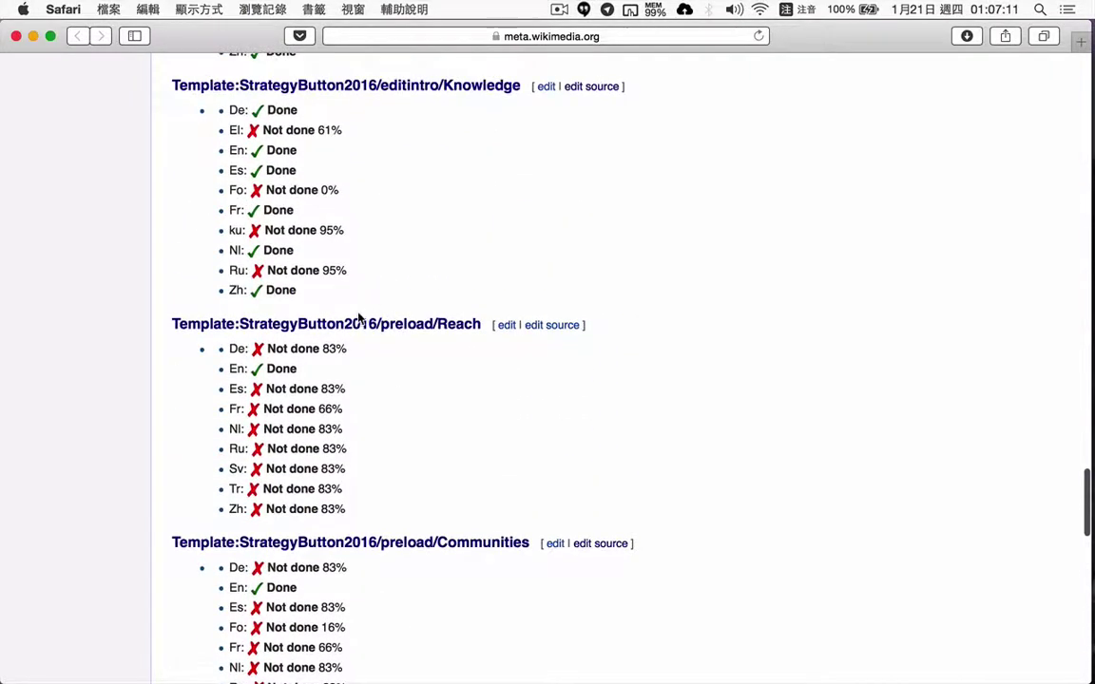
left_click(406, 329, "super")
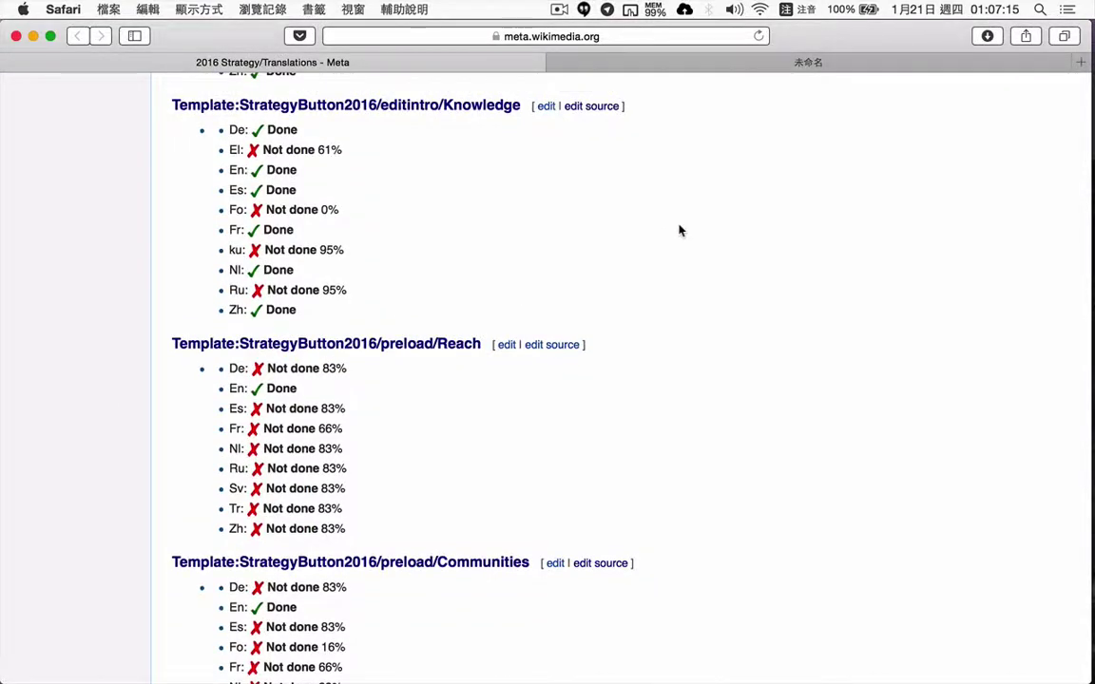
left_click(789, 62)
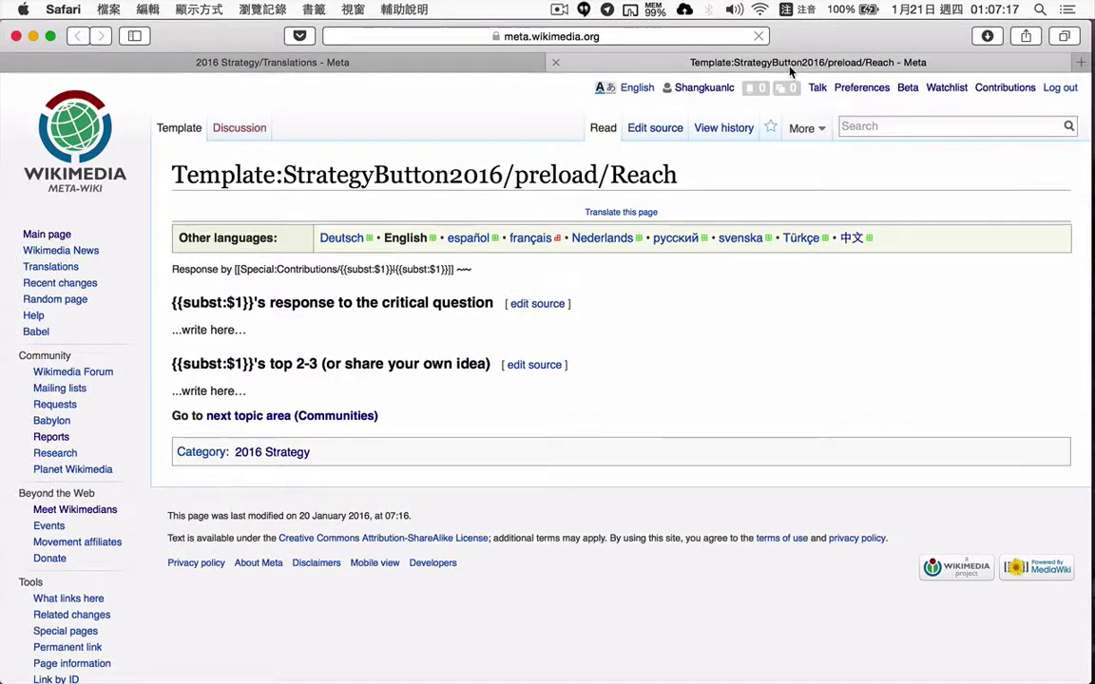
left_click(631, 213)
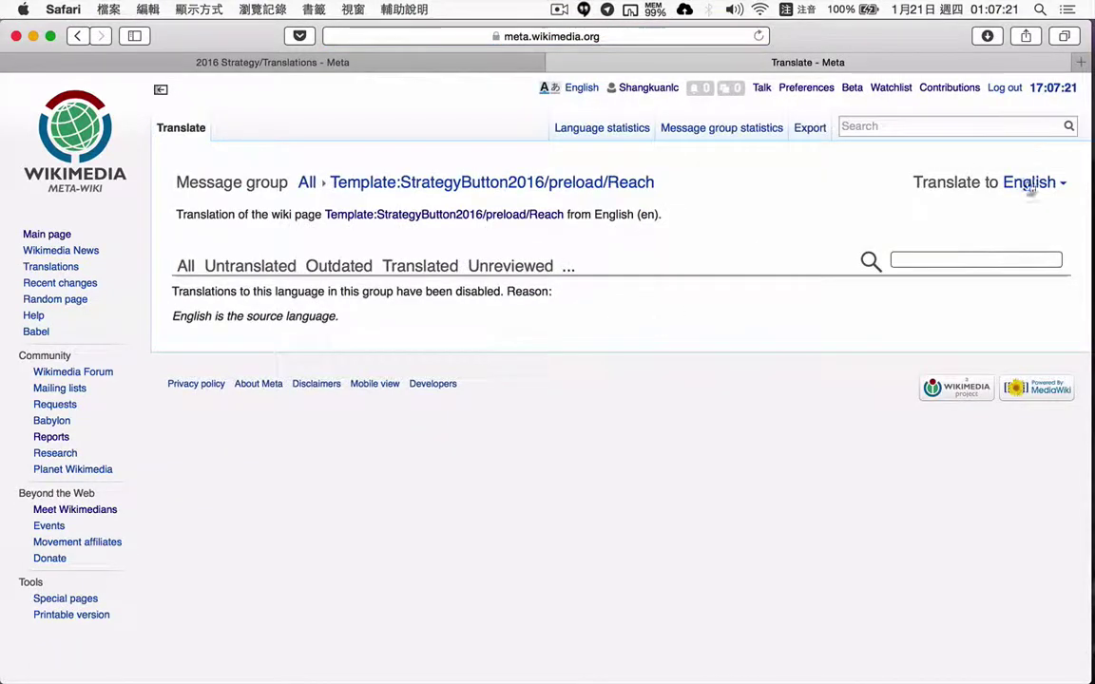
left_click(1028, 187)
left_click(368, 371)
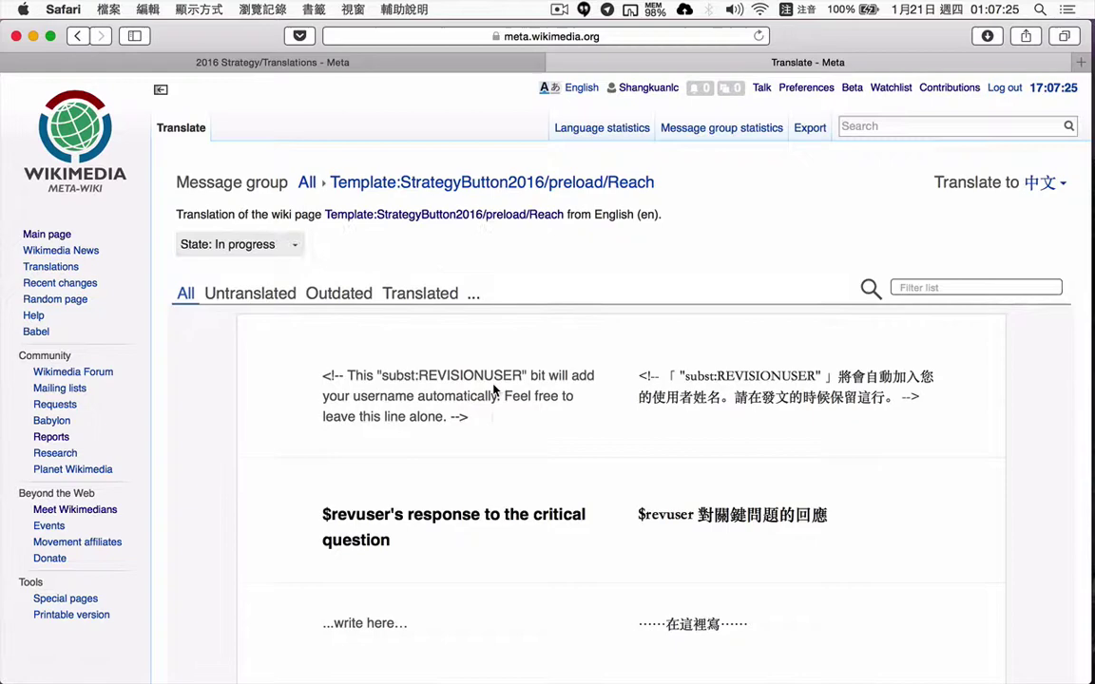
Check Reach's 17% outdated progress bar and list outdated messages, finding nothing to translate.
scroll(493, 390, "down", 3)
scroll(493, 390, "down", 5)
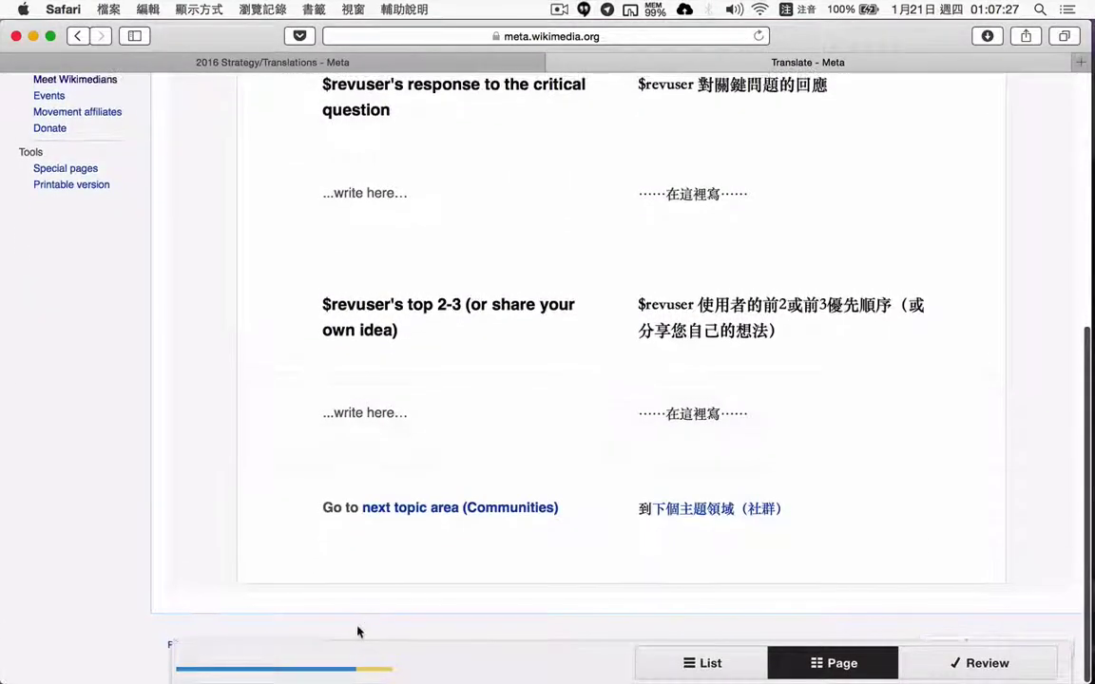
mouse_move(374, 637)
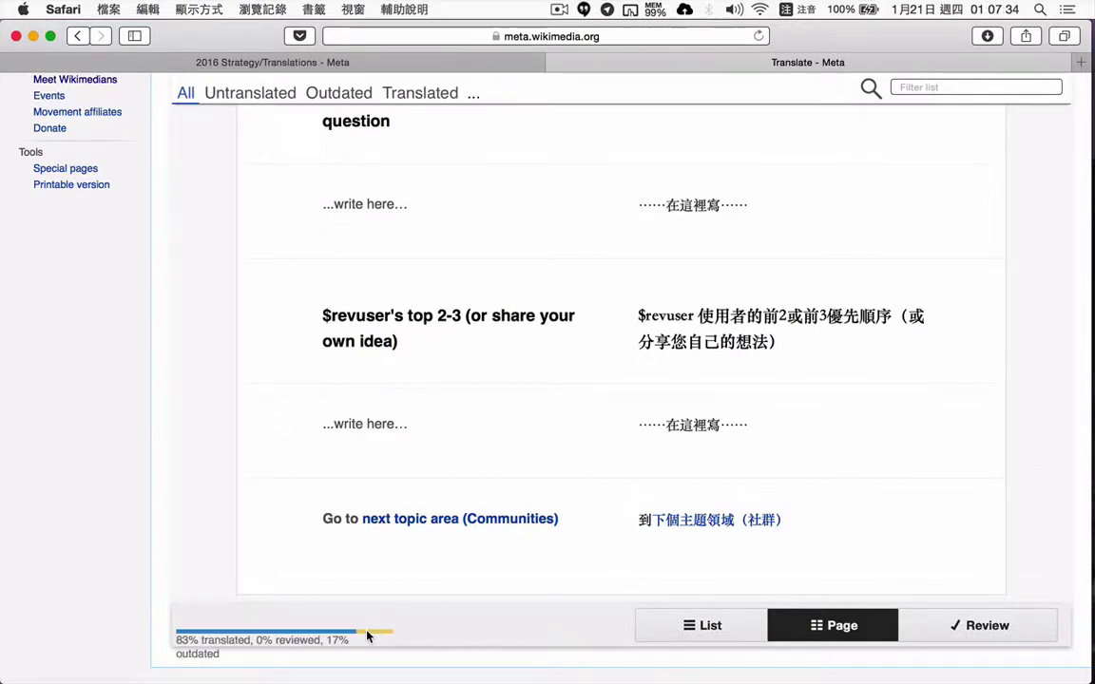
scroll(415, 586, "up", 15)
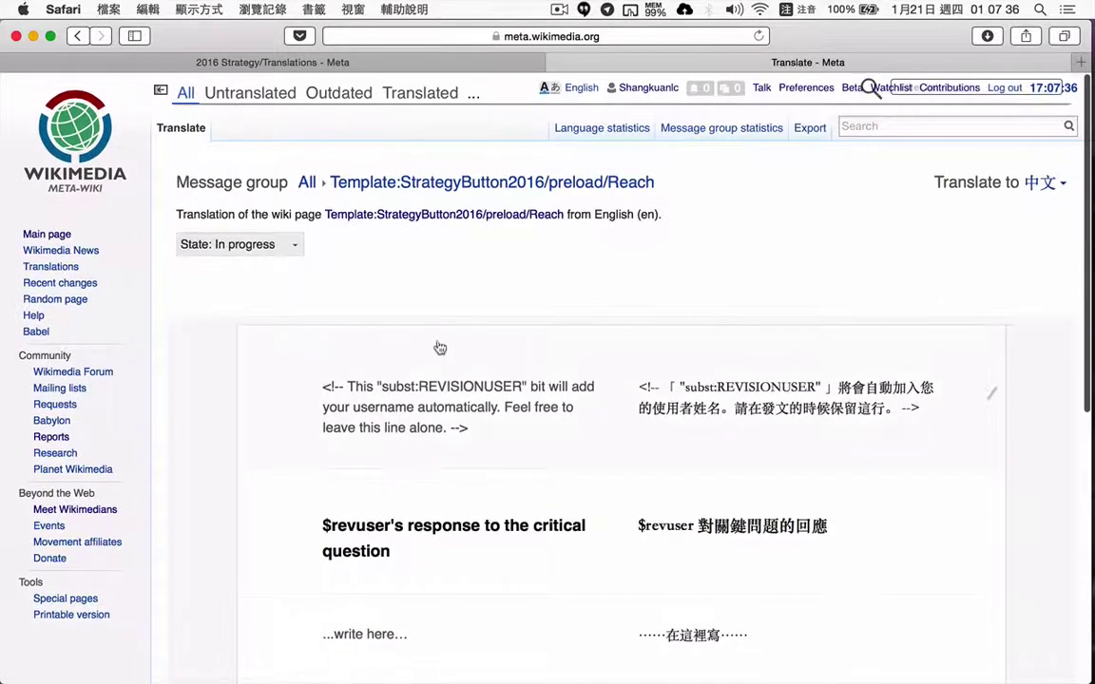
left_click(325, 295)
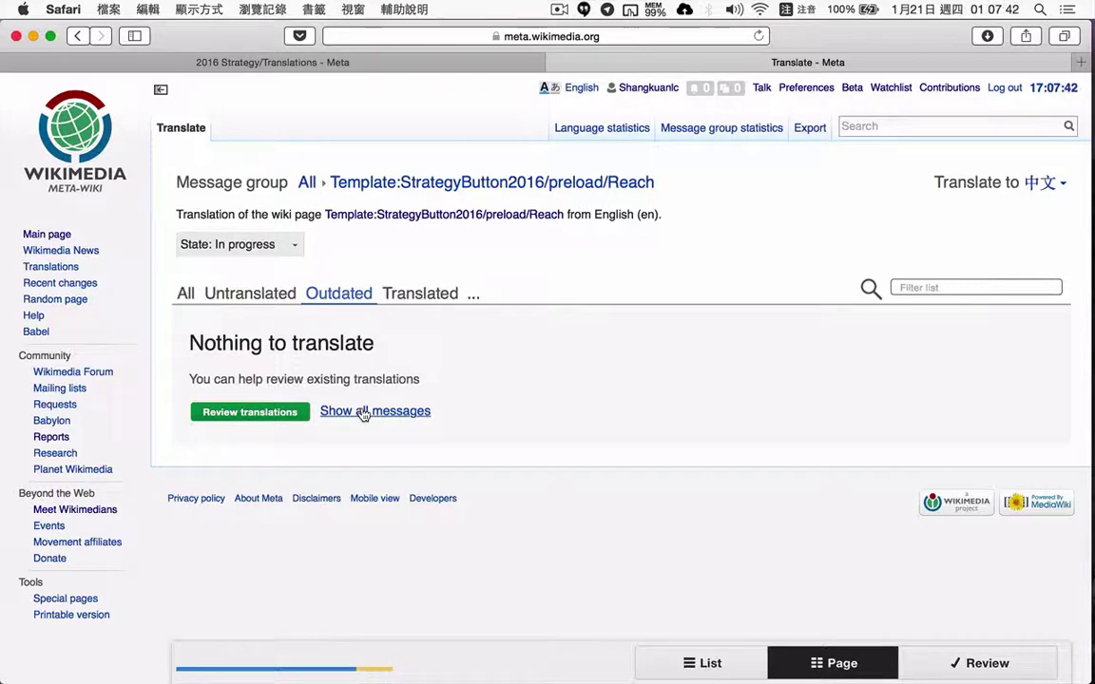
Close the Reach translation and scan the status list comparing each section's Zh status.
left_click(555, 63)
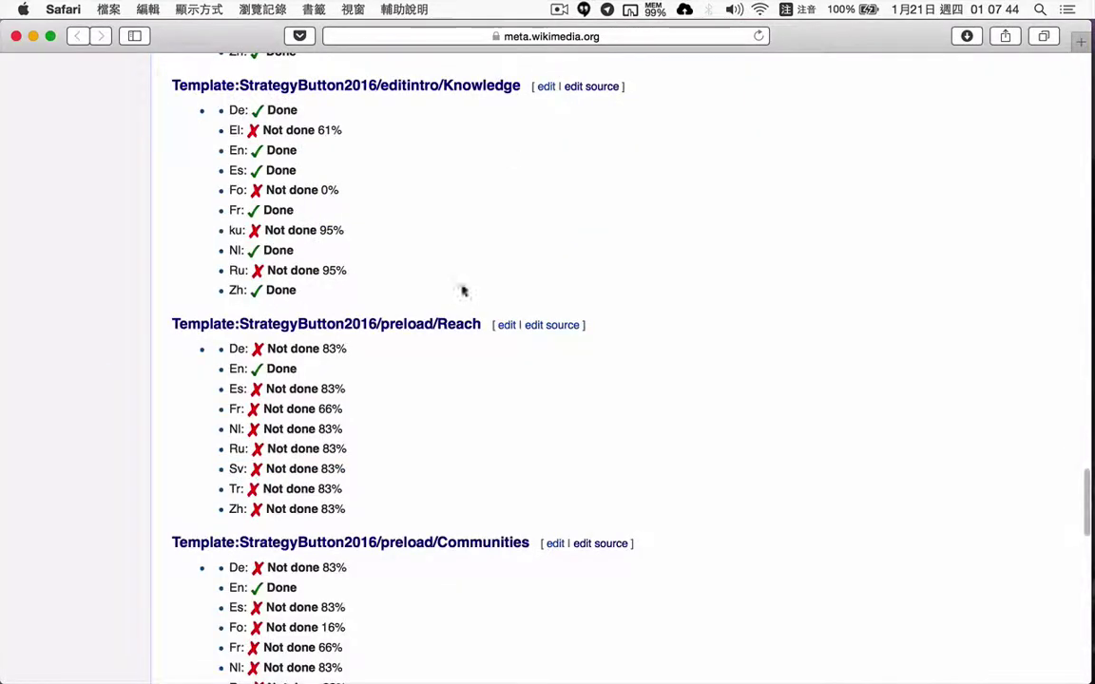
scroll(464, 290, "up", 4)
scroll(459, 305, "down", 1)
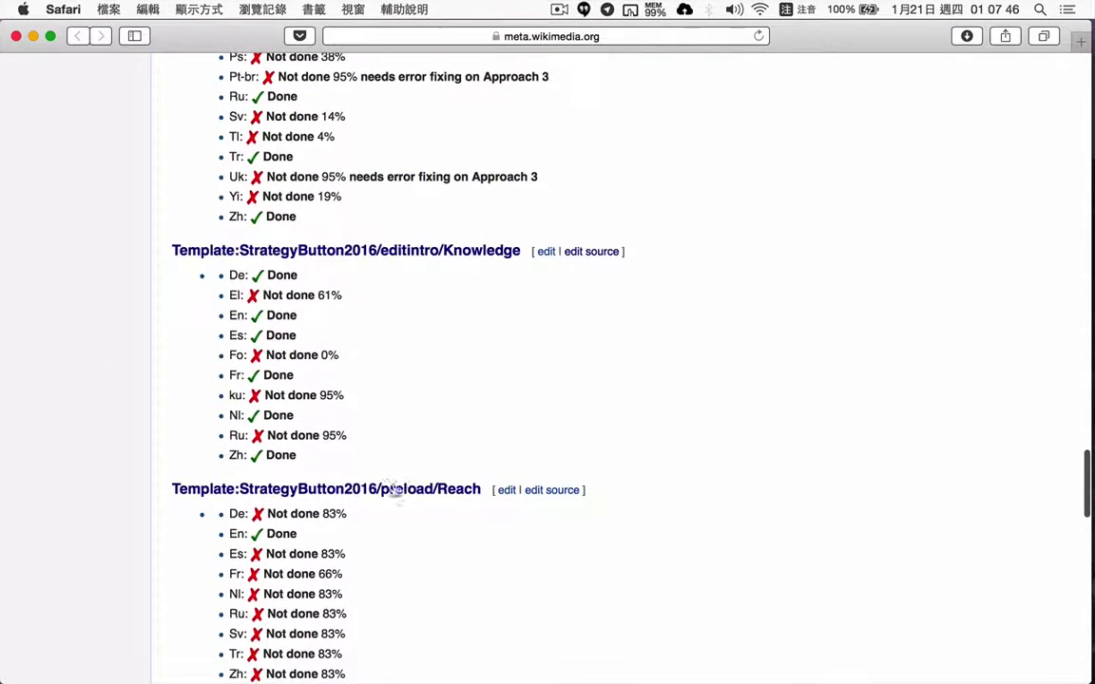
scroll(488, 497, "down", 5)
scroll(490, 498, "up", 7)
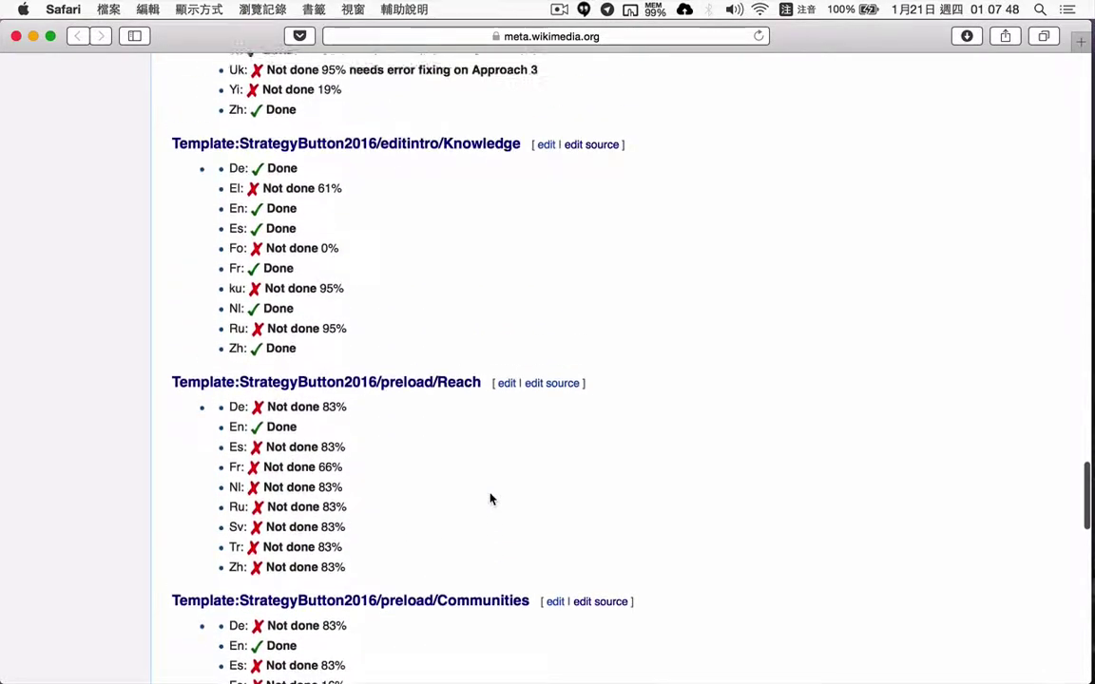
scroll(567, 420, "up", 13)
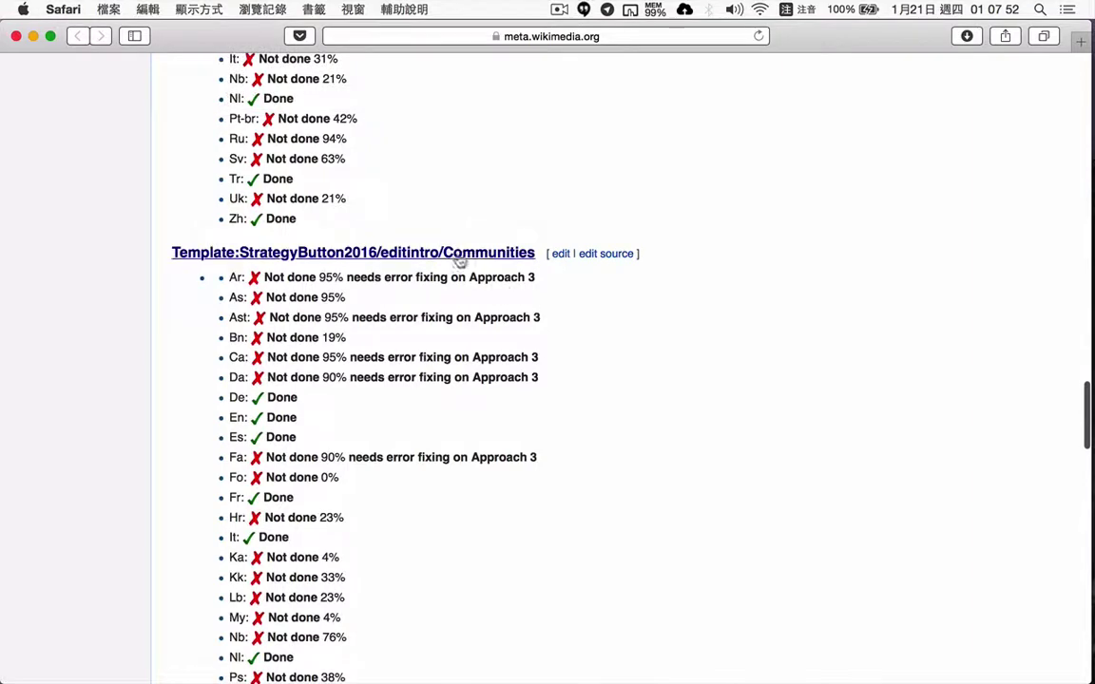
scroll(457, 309, "up", 2)
scroll(457, 310, "up", 5)
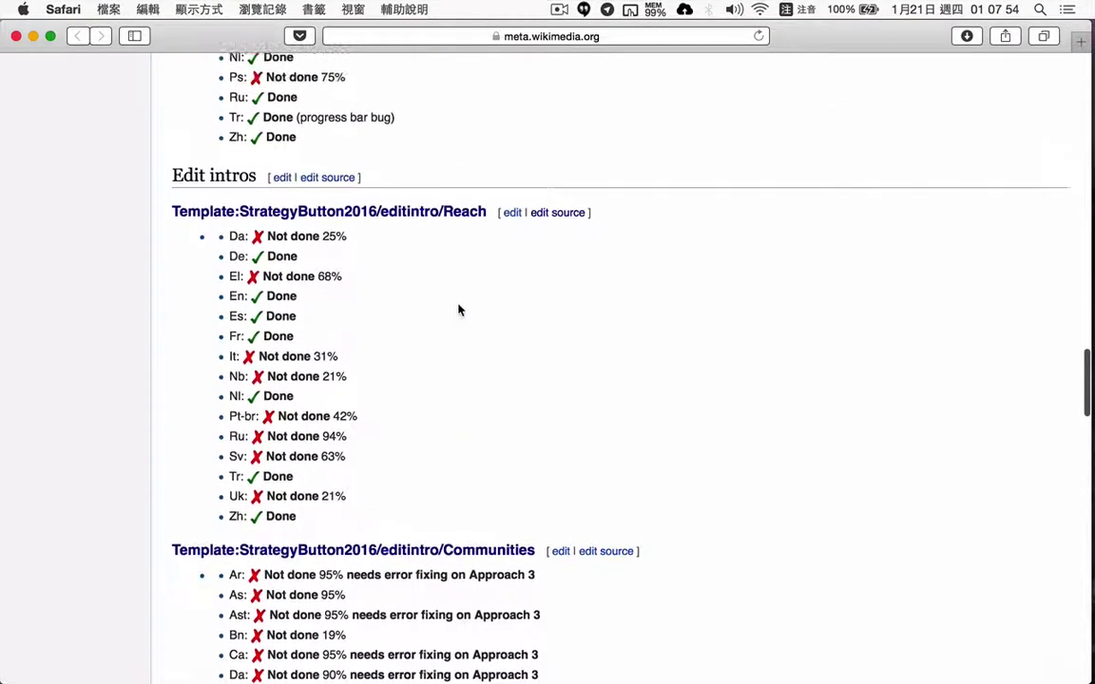
scroll(496, 348, "up", 2)
scroll(496, 348, "up", 5)
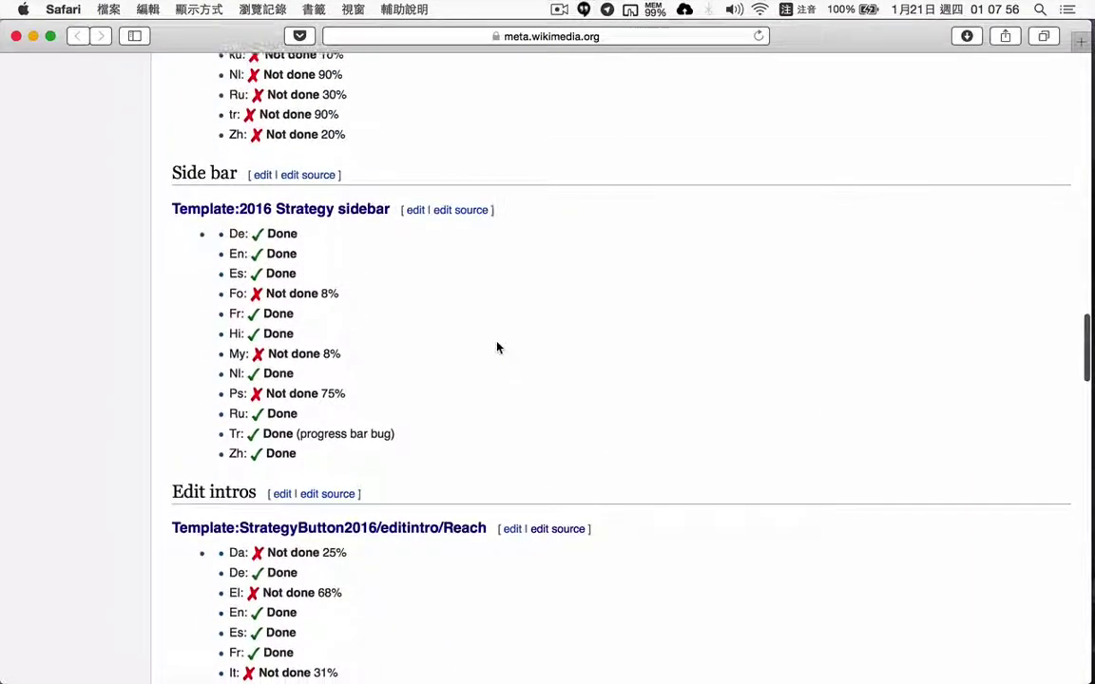
scroll(496, 366, "up", 5)
scroll(496, 365, "up", 1)
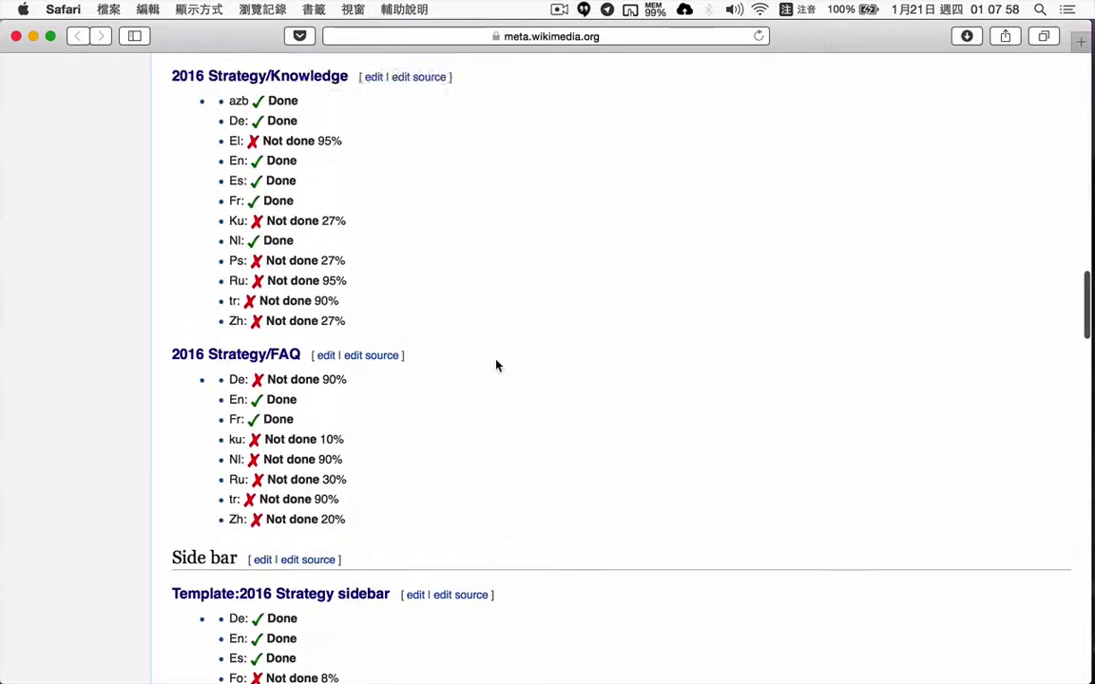
scroll(481, 375, "up", 2)
scroll(486, 375, "up", 8)
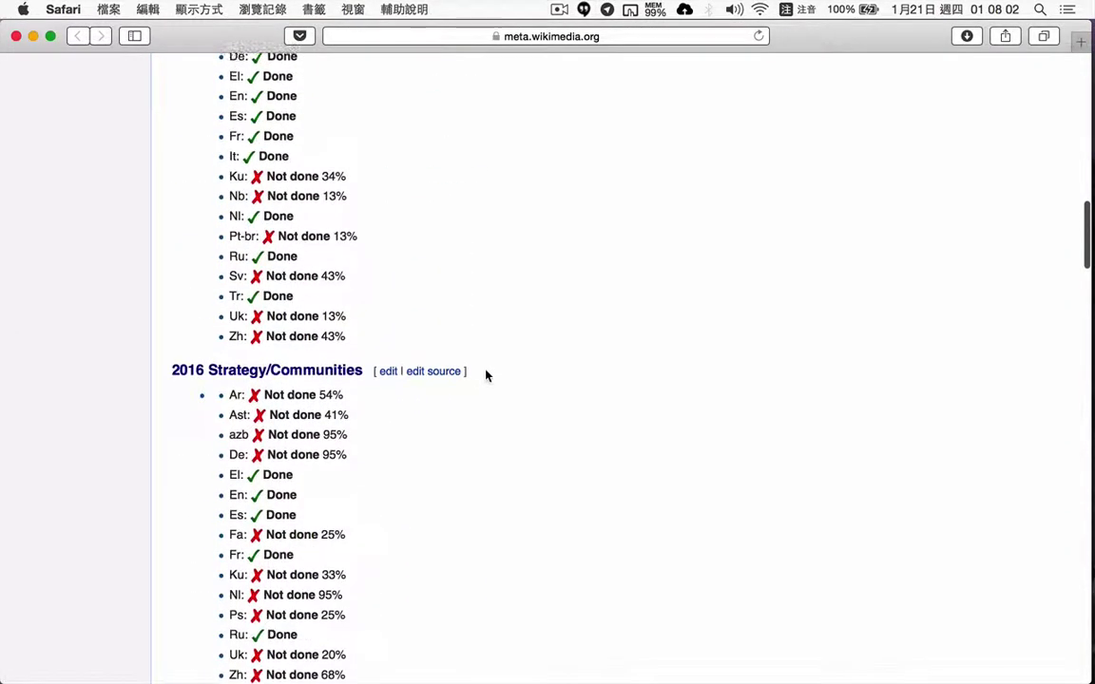
scroll(485, 376, "down", 10)
scroll(486, 376, "down", 5)
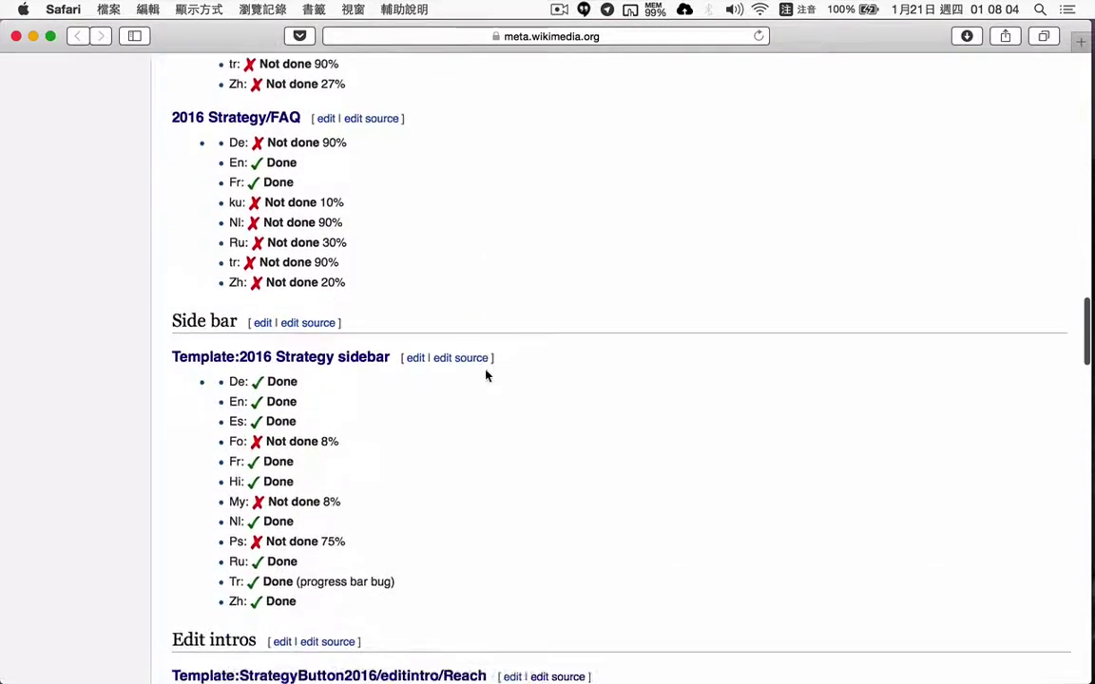
scroll(535, 142, "up", 1)
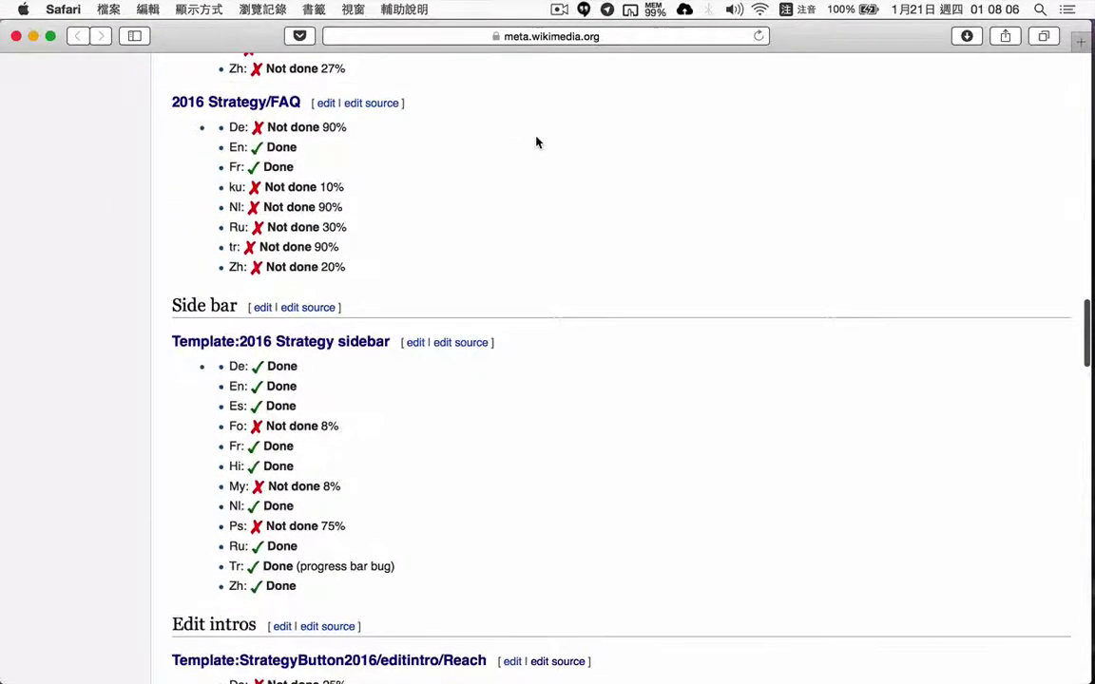
scroll(539, 140, "up", 1)
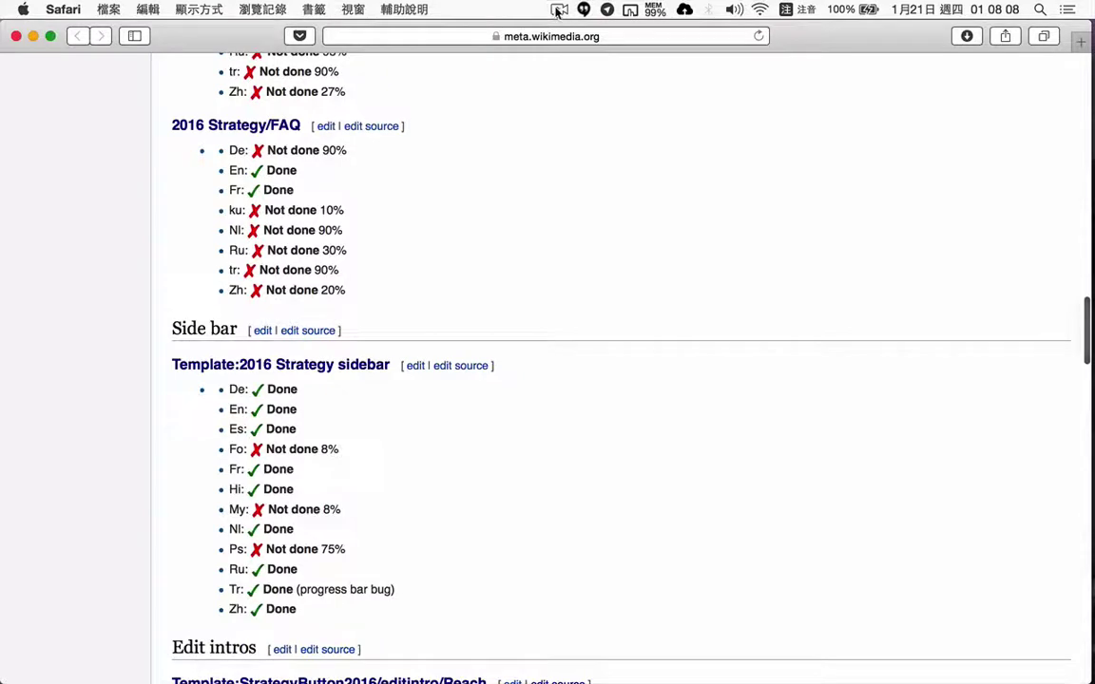